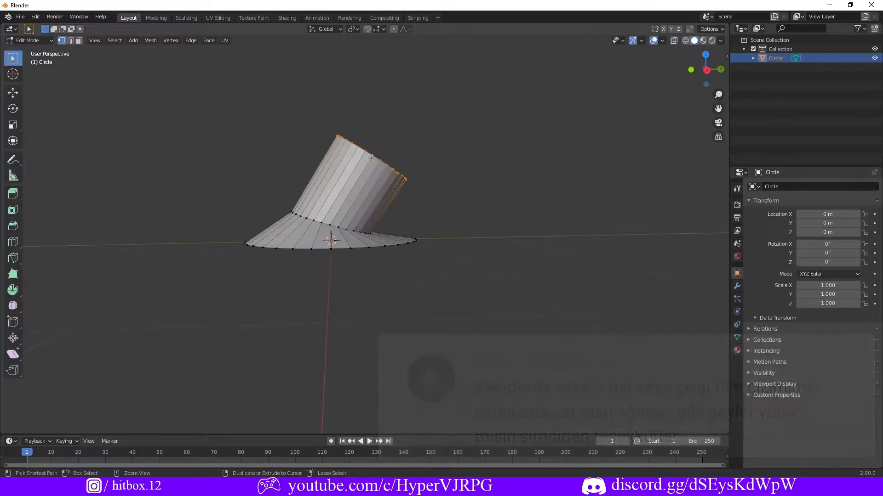
- Scale down the ring of vertices at the top of the crown, shift it to taper the hat, and enable edge selection
key("s")
left_click(394, 152)
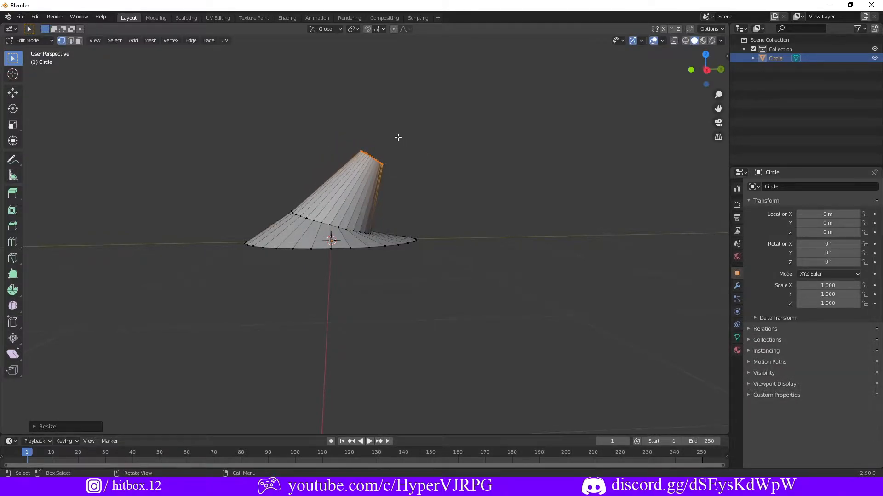
key("g")
left_click(382, 132)
key("2")
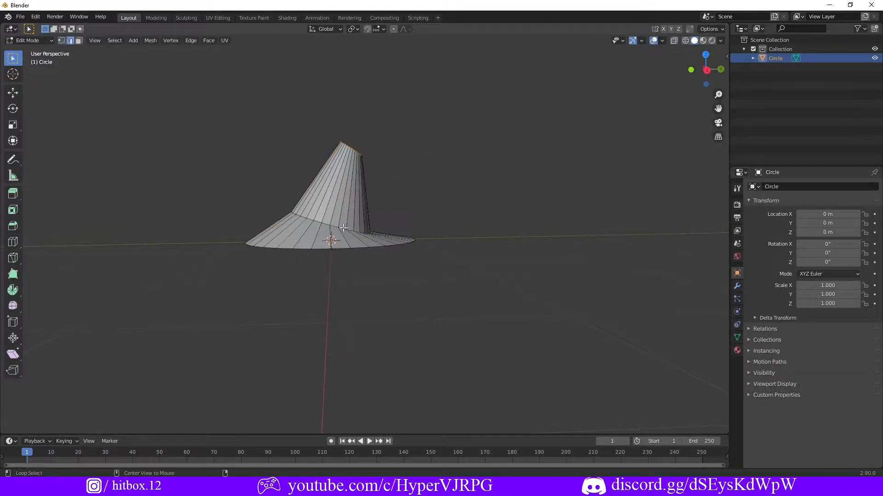
- Extrude the crown's top edge loop into a bent, narrowing extension and merge its final loop at centre to form a point
key("r")
left_click(370, 215)
left_click(352, 149, "alt")
key("z")
left_click(373, 165)
middle_click_drag(390, 187, 424, 132)
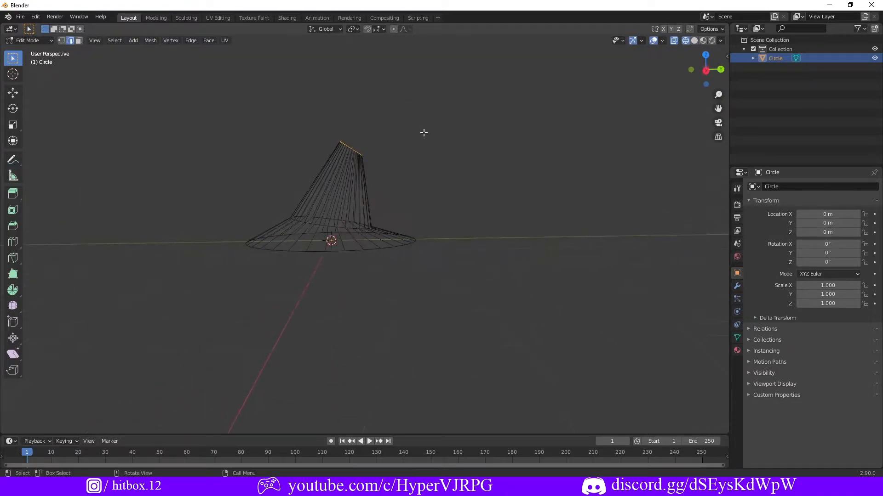
key("s")
left_click(454, 134)
key("m")
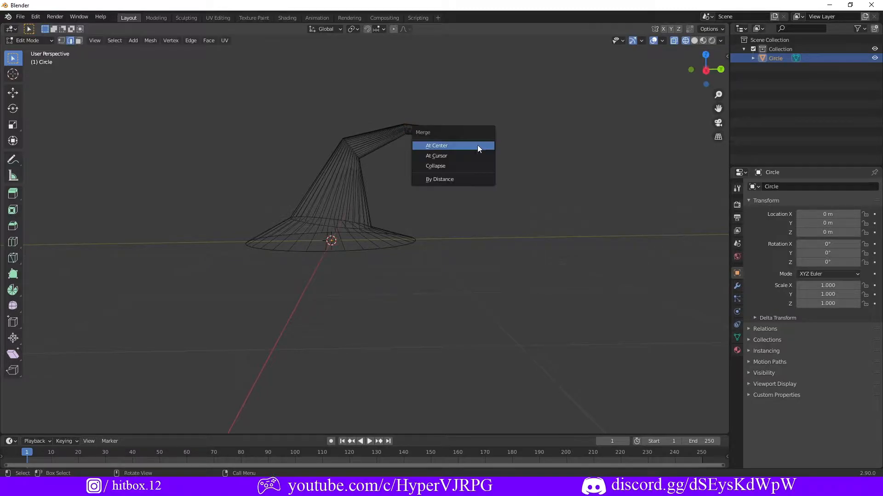
left_click(478, 144)
mouse_move(473, 152)
middle_mouse_down()
mouse_move(473, 171)
mouse_move(492, 198)
mouse_move(550, 198)
middle_mouse_up()
key("z")
left_click(523, 196)
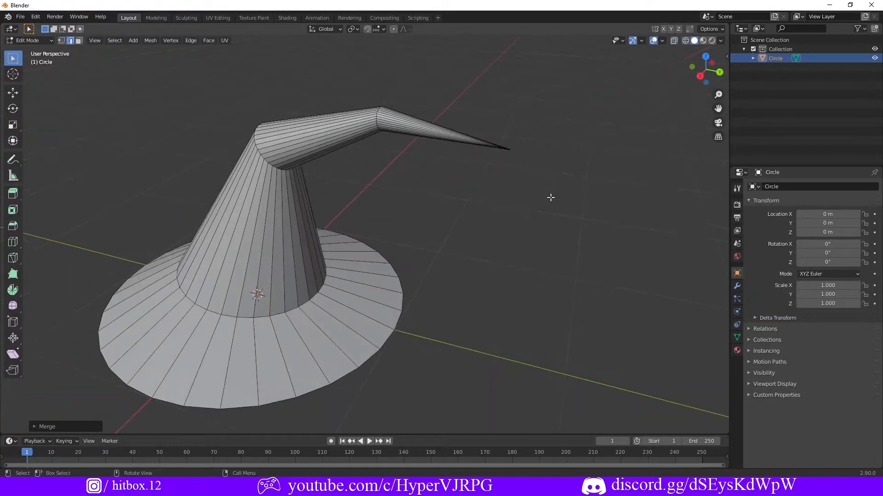
left_click_drag(455, 121, 541, 175)
middle_click_drag(540, 175, 548, 179)
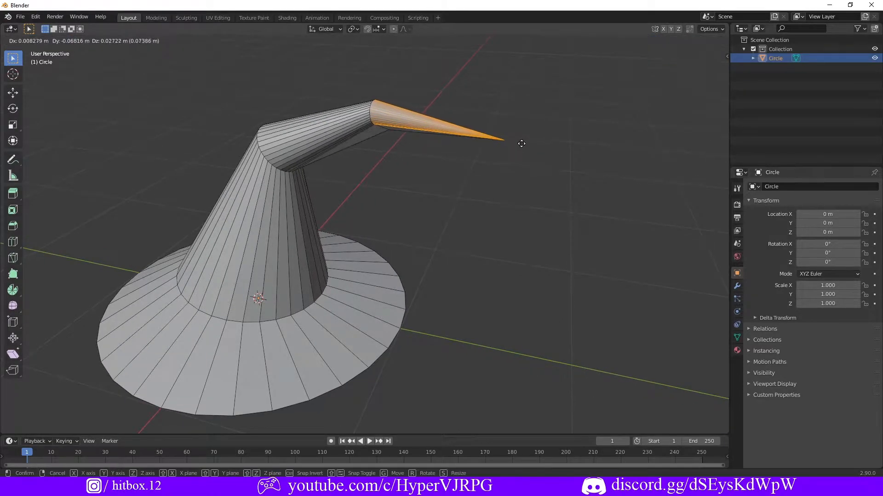
left_click(474, 154)
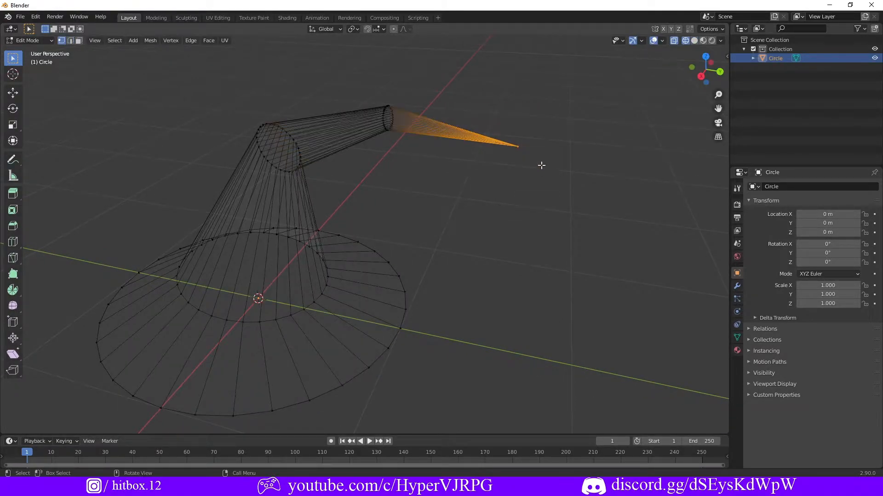
- Move the hat's tip vertex closer to the crown to shorten the point, and return to solid shading
key("g")
left_click(473, 147)
key("z")
left_click(528, 173)
- Move the edge loop at the crown's main bend outward in the direction of the tip
mouse_move(528, 173)
middle_mouse_down()
mouse_move(524, 188)
mouse_move(328, 120)
mouse_move(283, 137)
middle_mouse_up()
key("2")
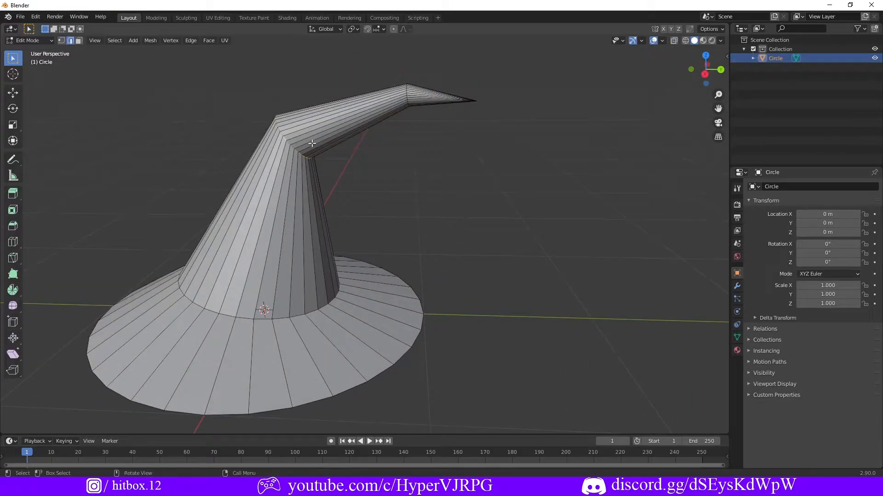
key("g")
left_click(349, 148)
- In wireframe display, move the upper bend's edge loop and the tip vertex outward and down to refine the droop
key("shift+z")
left_click_drag(394, 81, 424, 125)
key("g")
left_click(481, 105)
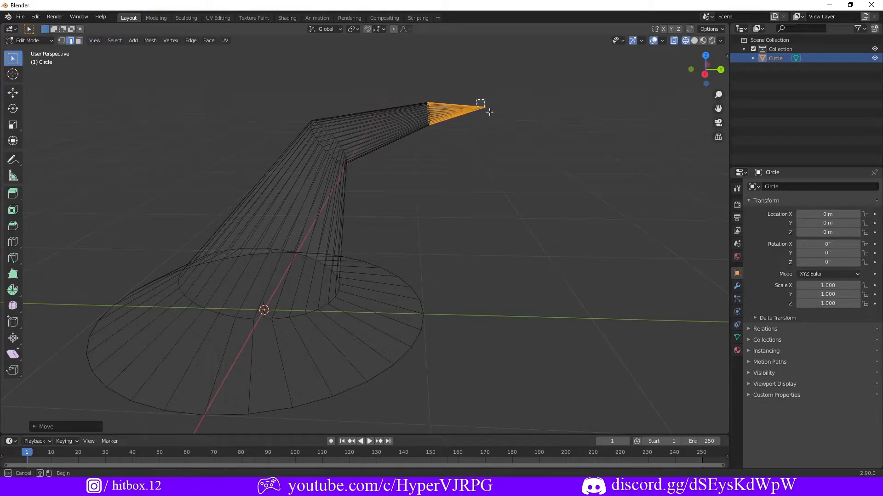
key("g")
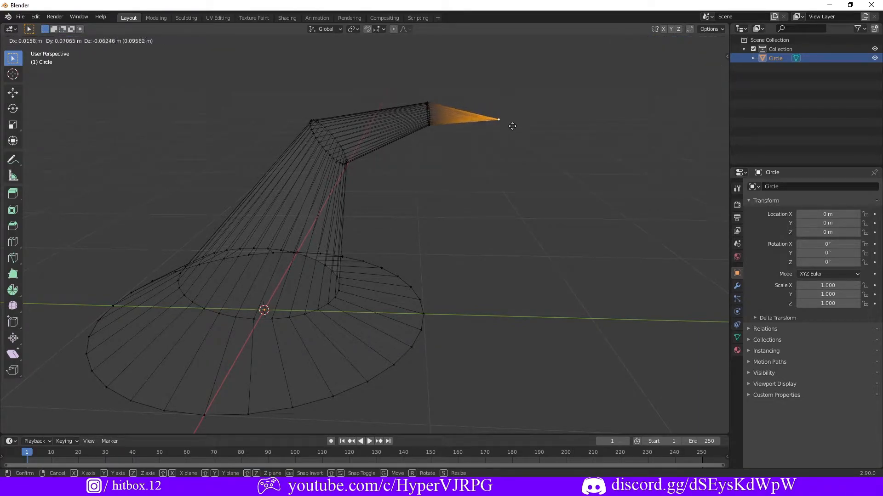
left_click(512, 125)
- Add a loop cut around the crown just above the brim and enable face selection
middle_click_drag(502, 220, 528, 254)
key("Tab")
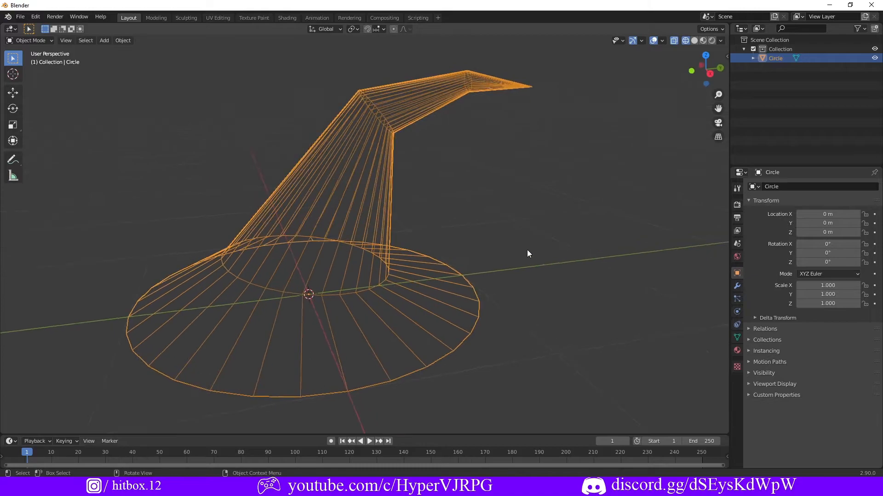
left_click(528, 253)
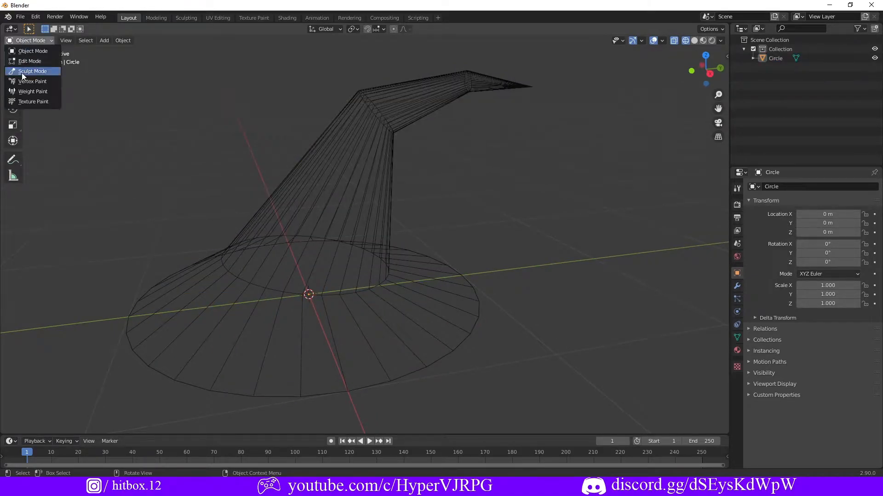
left_click(32, 61)
left_click_drag(342, 223, 318, 260)
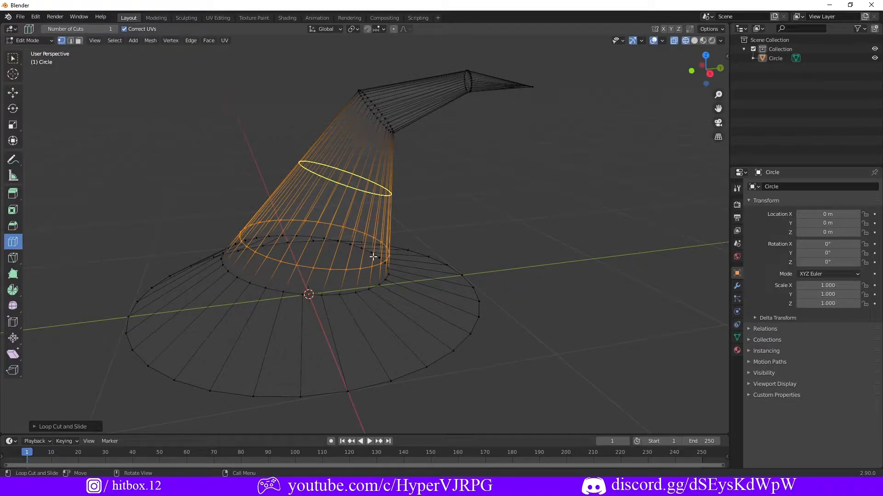
key("3")
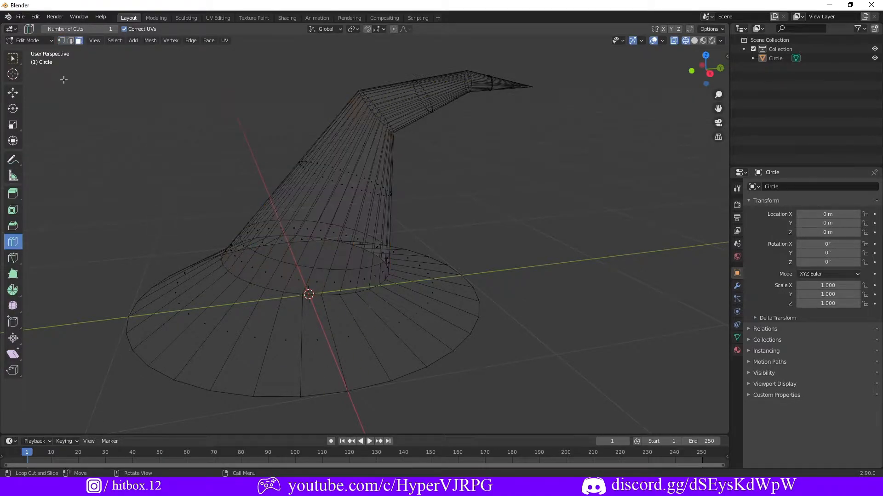
left_click(271, 276, "alt")
key("e")
right_click(351, 283)
key("s")
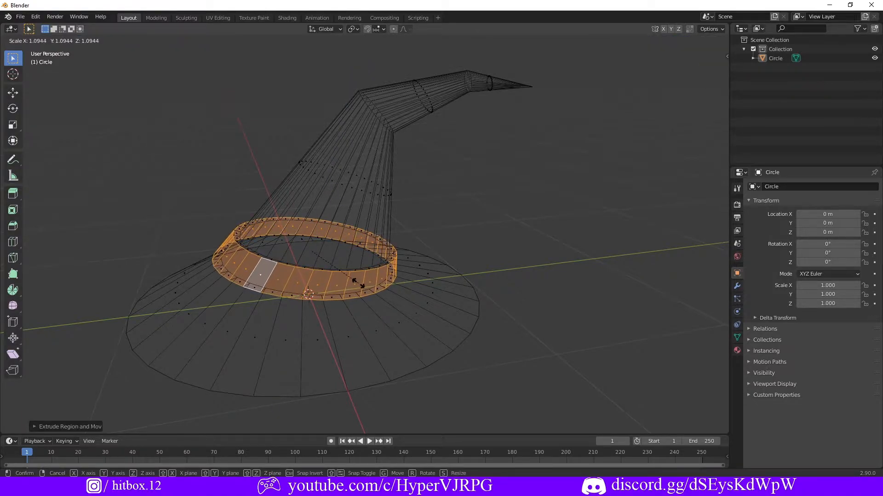
right_click(358, 283)
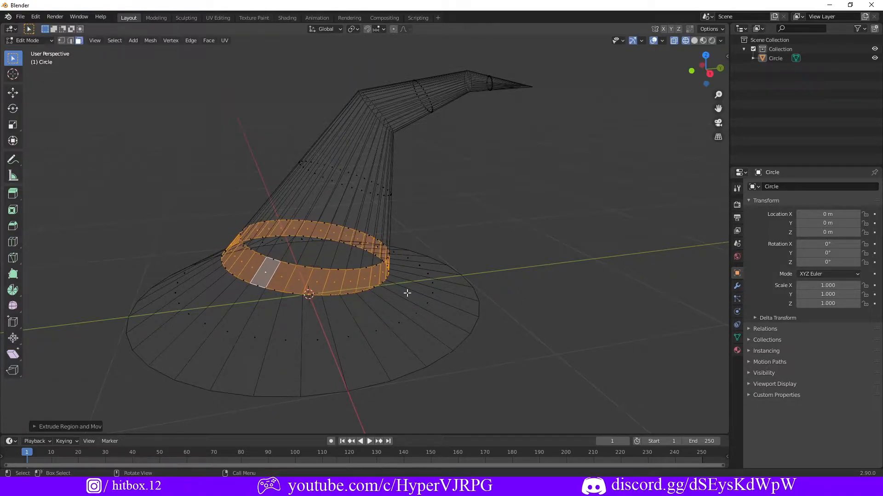
key("s")
key("x")
right_click(411, 287)
key("s")
right_click(416, 288)
- Extrude the ring of faces at the crown's base and scale it slightly outward to form a hat band
left_click(382, 273)
left_click(329, 282, "alt")
key("e")
left_click(373, 282)
key("s")
mouse_move(426, 278)
middle_mouse_down()
mouse_move(404, 286)
mouse_move(424, 269)
middle_mouse_up()
left_click(409, 286)
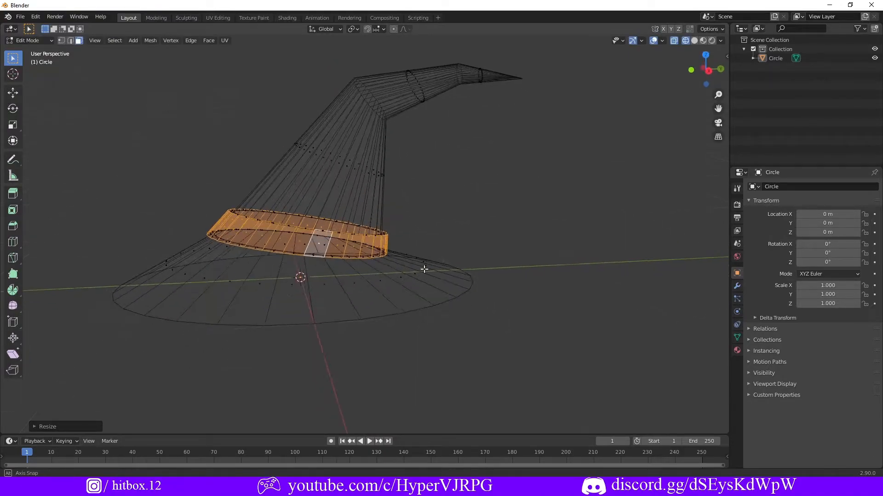
- Return to Object Mode and hide the hat
scroll(302, 260, "up", 3)
middle_click_drag(299, 261, 314, 260)
middle_click_drag(384, 231, 370, 242)
key("Tab")
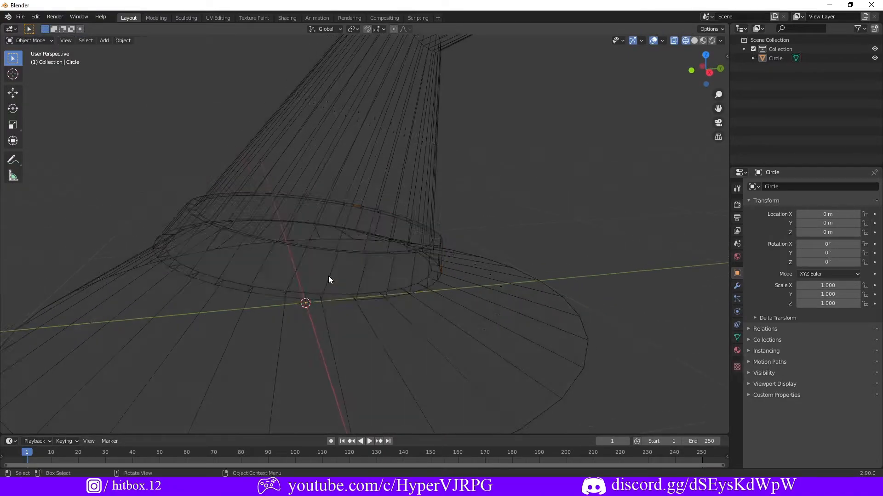
middle_click_drag(313, 250, 325, 282)
scroll(445, 281, "down", 2)
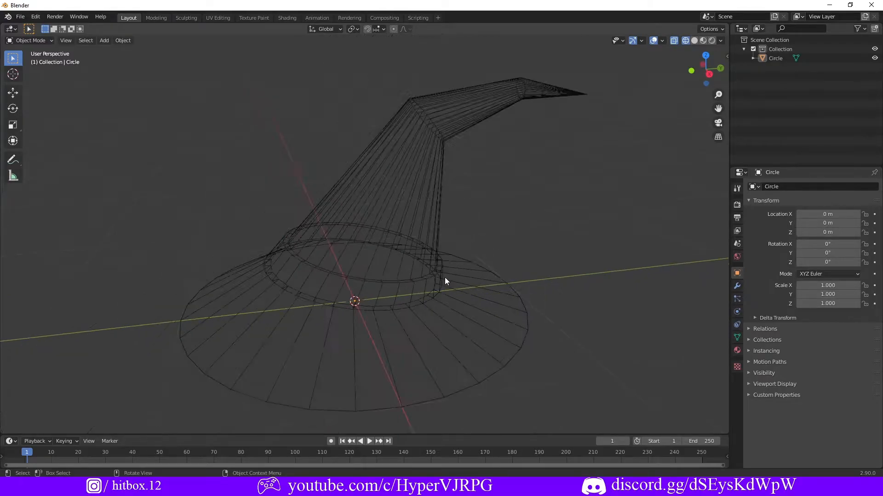
key("h")
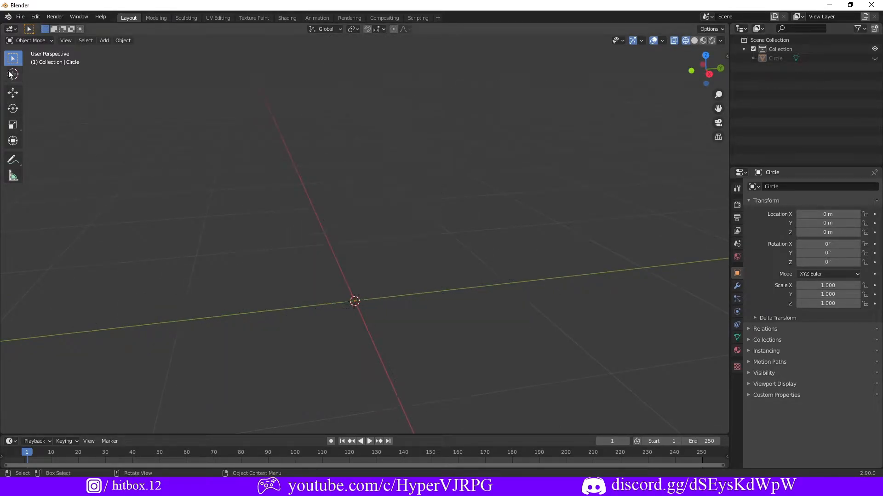
- Add a cube, divide it through the middle with one vertical and one horizontal loop cut, and enable vertex selection
left_click(103, 41)
mouse_move(128, 49)
left_click(193, 59)
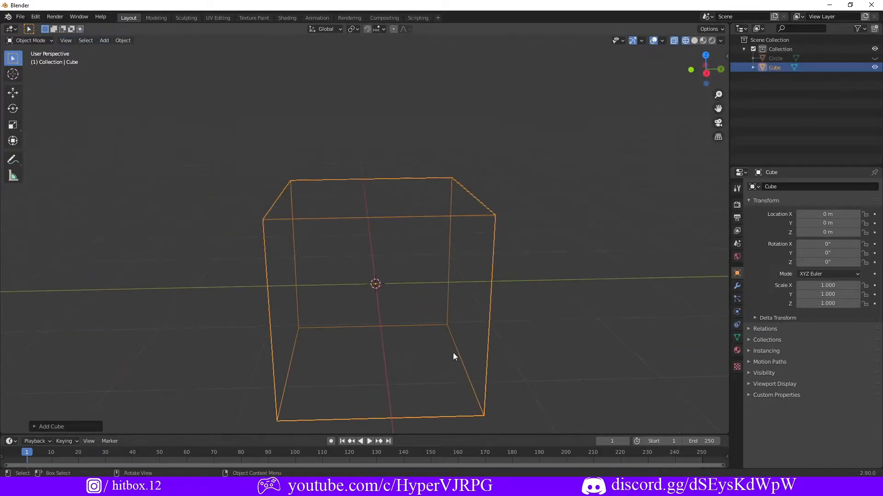
key("Tab")
left_click(13, 242)
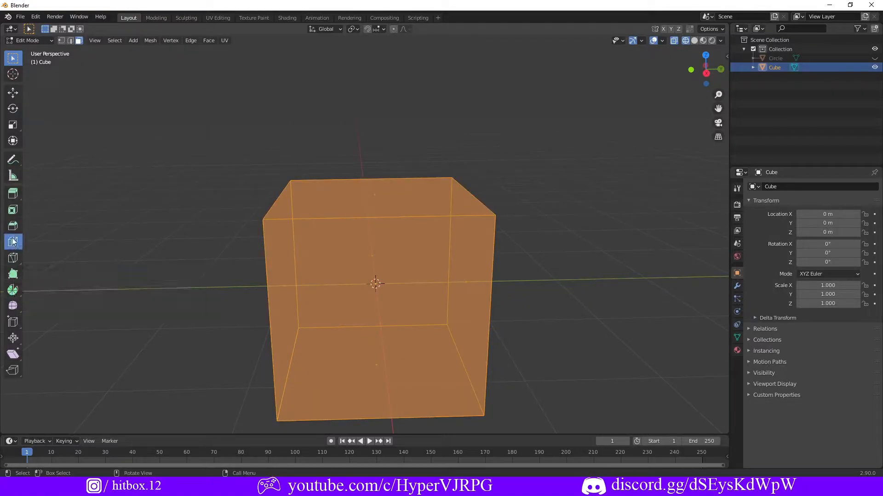
left_click(362, 204)
left_click(445, 267)
key("z")
left_click(164, 284)
left_click(62, 40)
key("g")
left_click(286, 276)
key("ctrl+z")
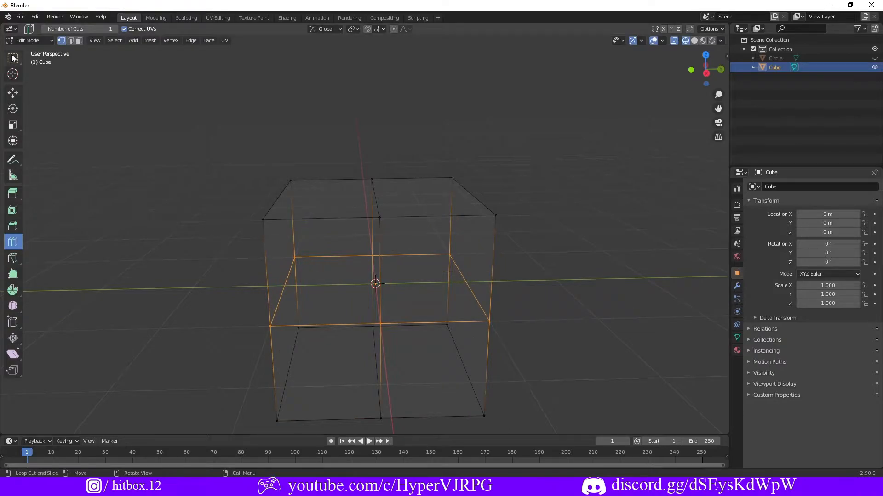
- Delete the vertices of the cube's negative-Y half and its lower half, keeping only one upper quarter
left_click_drag(229, 160, 308, 280)
middle_click_drag(328, 288, 335, 274)
left_click_drag(185, 208, 325, 432, "shift")
key("x")
left_click(310, 359)
left_click_drag(361, 335, 528, 437)
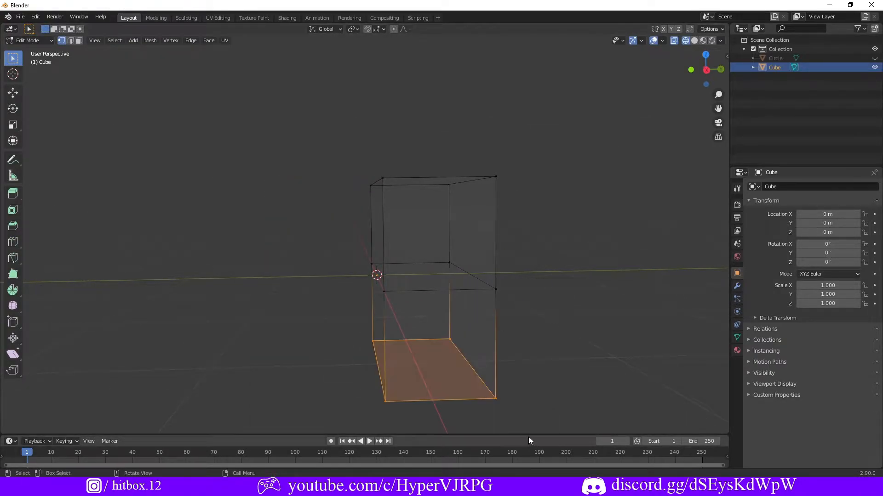
key("x")
left_click(529, 368)
- Add a Mirror modifier to the quarter cube, with the Y and Z axes enabled and X disabled
middle_click_drag(487, 351, 492, 274)
key("Tab")
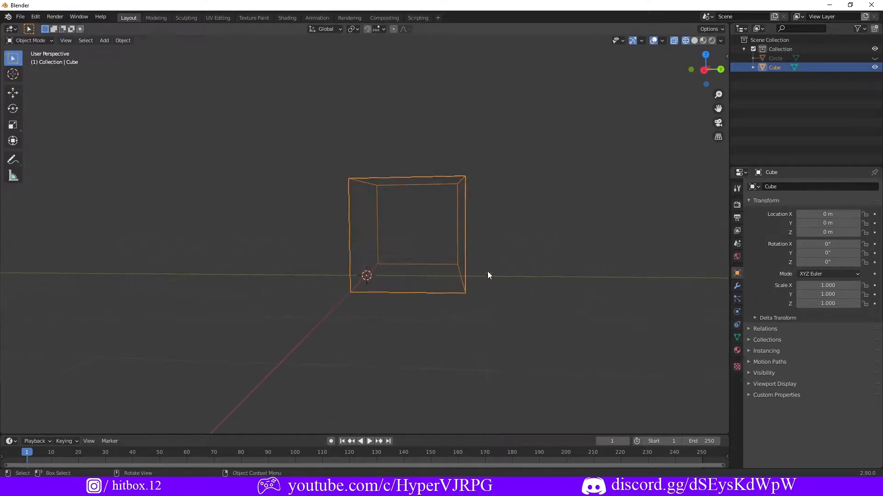
left_click(737, 285)
left_click(820, 188)
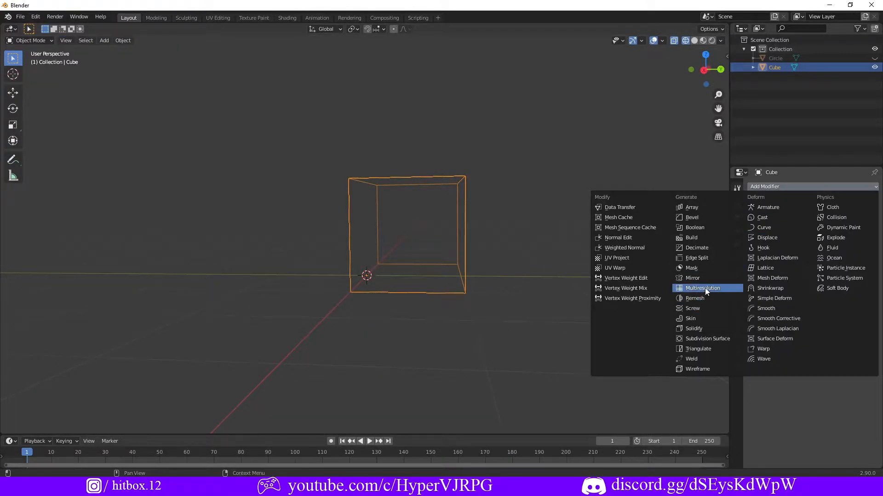
left_click(704, 281)
left_click_drag(839, 216, 850, 217)
left_click(808, 218)
middle_click_drag(576, 312, 177, 164)
key("Tab")
key("Tab")
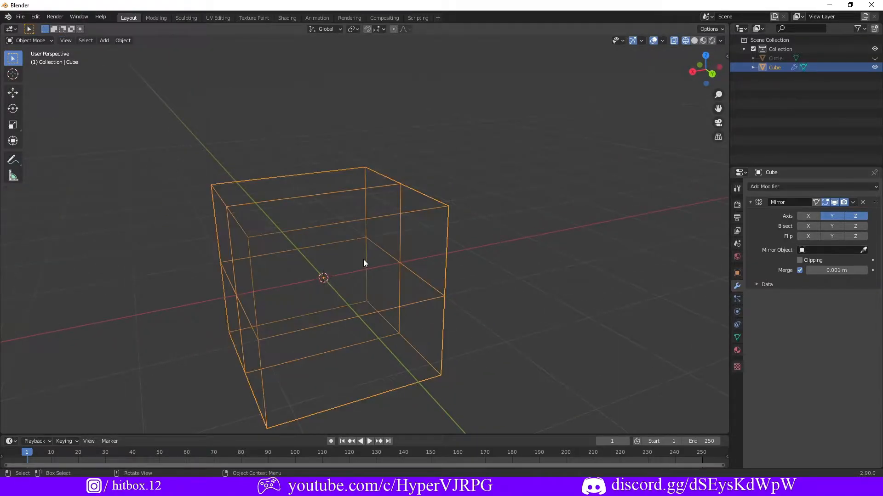
- Flatten the mirrored cube by scaling it along X to about 0.26
key("s")
key("x")
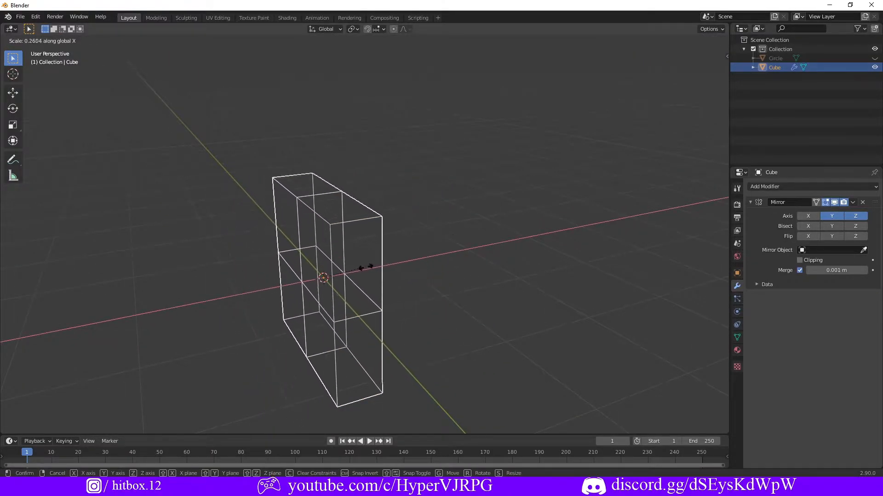
left_click(359, 271)
middle_click_drag(360, 271, 488, 249)
- Add loop cuts near the block's outer side and top, and delete the inner section to open a square frame
key("Tab")
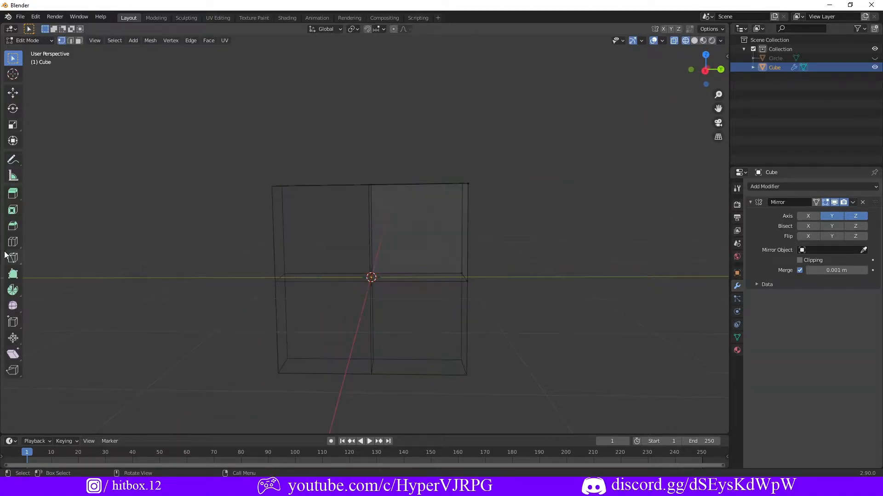
left_click_drag(431, 192, 444, 161)
key("Tab")
key("Tab")
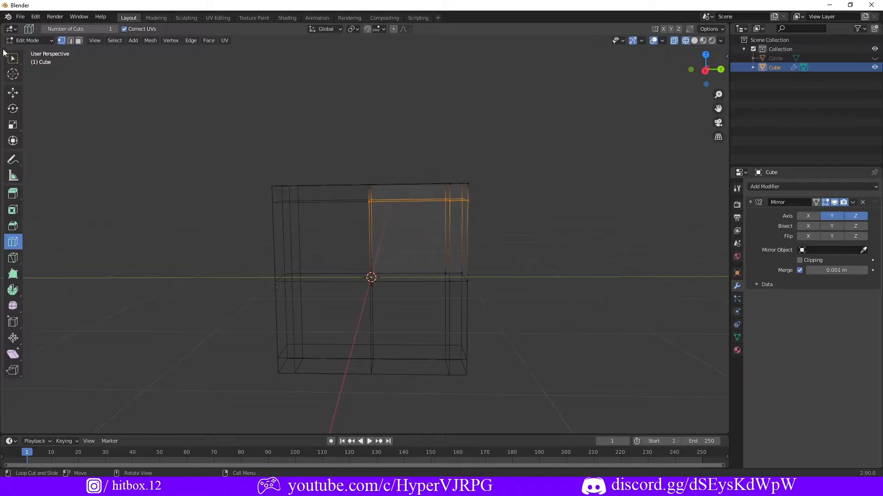
key("x")
left_click(391, 292)
- Fill the open inner sides of the square frame with faces between the front and back edges
scroll(433, 275, "up", 1)
middle_click_drag(475, 264, 498, 251)
scroll(498, 244, "up", 2)
key("2")
left_click(381, 141)
key("f")
left_click(405, 206)
scroll(381, 250, "down", 2)
key("z")
mouse_move(497, 285)
middle_mouse_down()
mouse_move(522, 284)
mouse_move(466, 298)
mouse_move(713, 197)
middle_mouse_up()
key("z")
key("4")
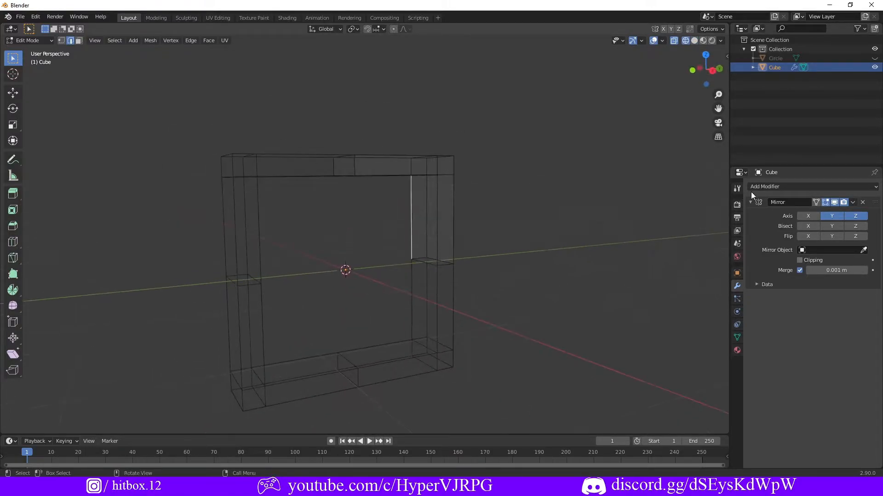
- Apply the frame's Mirror modifier in Object Mode
left_click(852, 202)
key("Tab")
left_click(812, 213)
- Add loop cuts above and below the middle of the frame's positive-Y side post
scroll(363, 242, "up", 3)
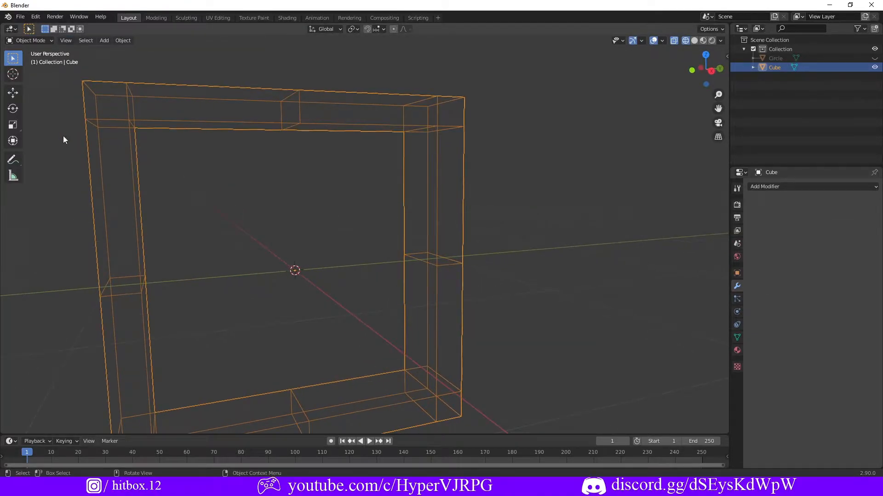
key("Tab")
left_click_drag(460, 237, 442, 247)
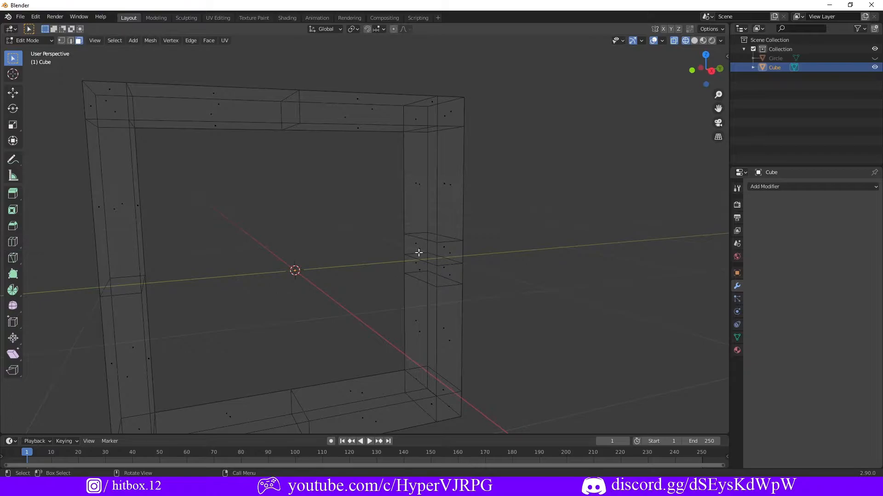
- Extrude the two middle inner faces of the positive-Y side post about 0.8 m to the frame's centre, forming a prong
middle_click_drag(515, 295, 464, 281)
key("e")
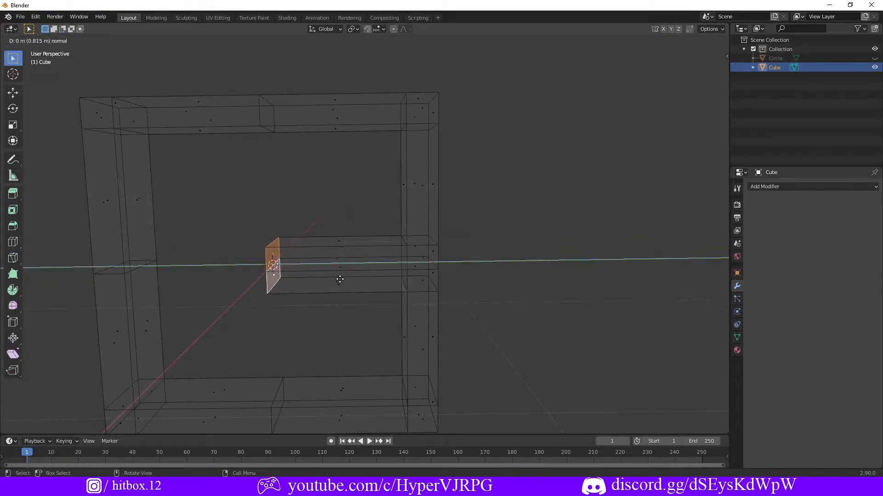
left_click(340, 280)
- Narrow the prong's end faces along X to about half their width and shift the end into position
middle_click_drag(340, 279, 420, 276)
key("s")
key("x")
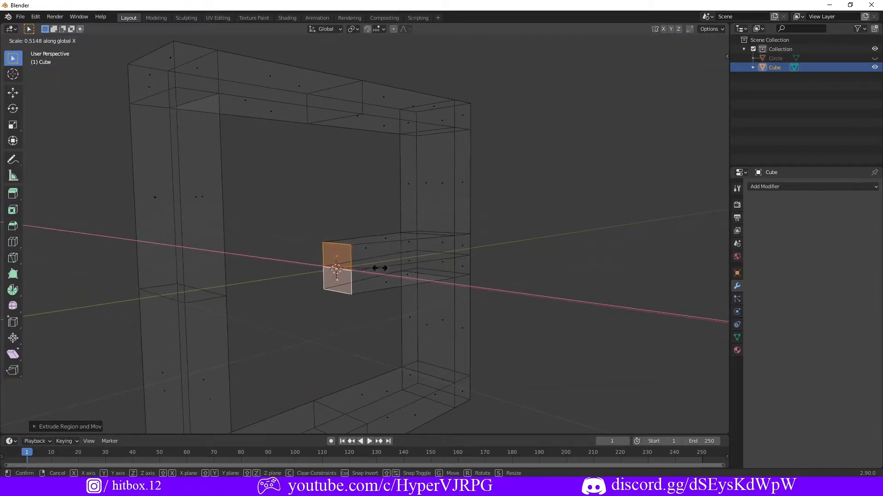
left_click(367, 267)
key("g")
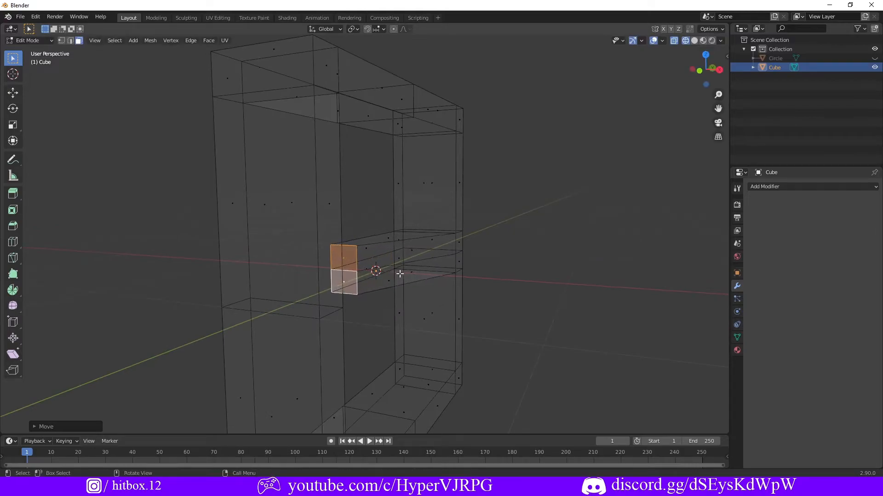
left_click(400, 273)
- Cut an edge loop across the prong's middle and move its front edges outward to bend the prong
middle_click_drag(400, 273, 382, 290)
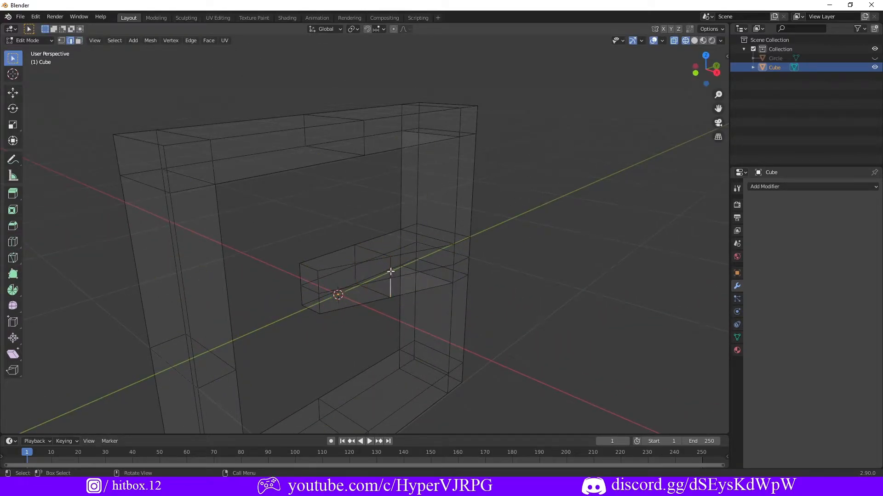
key("g")
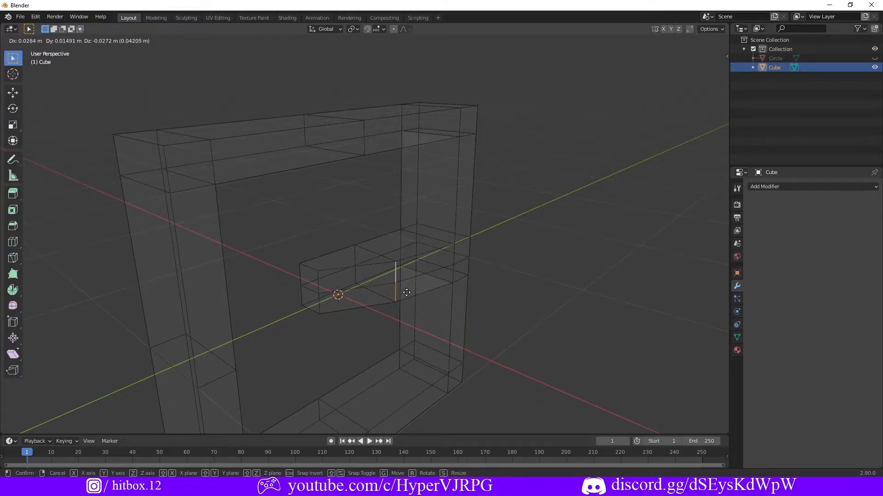
left_click(406, 293)
mouse_move(433, 291)
middle_mouse_down()
mouse_move(341, 280)
mouse_move(435, 295)
mouse_move(390, 274)
mouse_move(443, 273)
mouse_move(528, 302)
mouse_move(458, 310)
mouse_move(448, 297)
middle_mouse_up()
key("g")
left_click(385, 277)
- Unhide the hat object and return from editing the buckle to Object Mode
scroll(451, 294, "down", 3)
left_click(874, 59)
scroll(552, 294, "up", 4)
middle_click_drag(377, 299, 354, 286)
left_click(333, 220)
key("Tab")
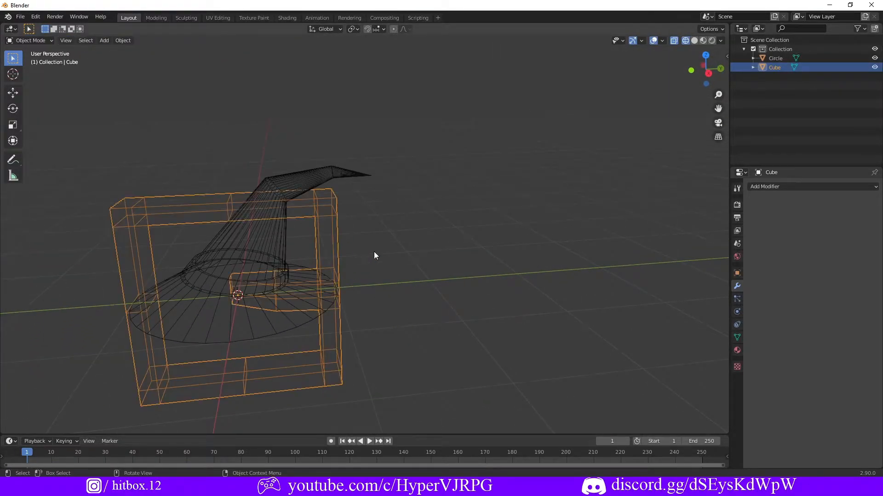
- Show the scene in solid shading and scale the buckle down to roughly the height of the hat band
key("shift+z")
scroll(299, 275, "up", 3)
key("s")
left_click(223, 291)
- Move the buckle beside the band's positive-X side in front view, tilting and resizing it to match the hat's slope
key("KP_1")
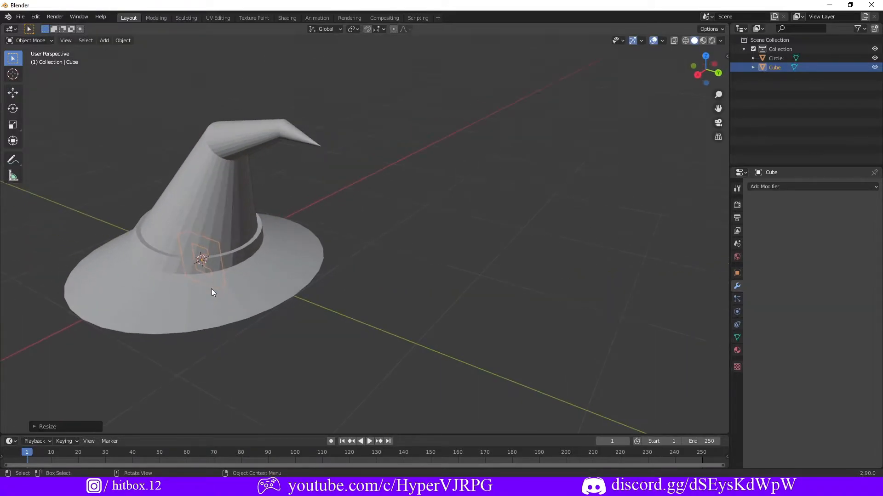
key("g")
left_click(580, 206)
key("r")
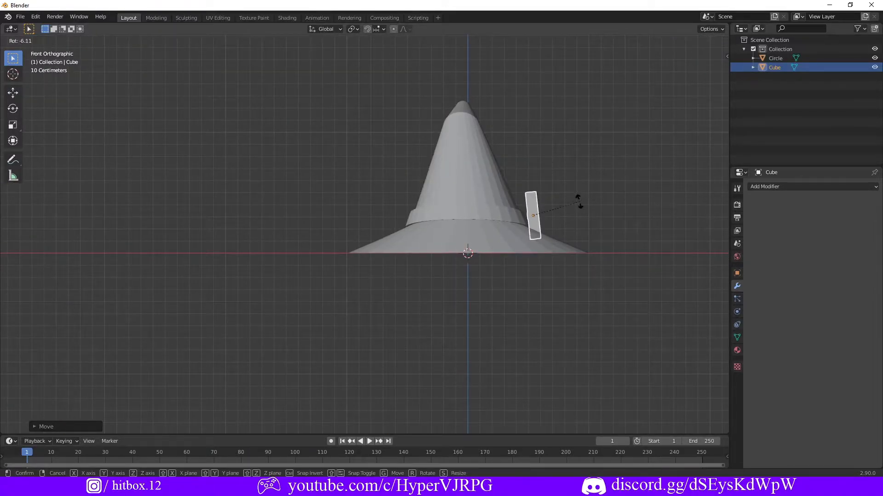
left_click(571, 184)
key("s")
left_click(553, 199)
key("g")
left_click(551, 206)
- Rotate the buckle in right view to follow the slant of the hat band
middle_click_drag(554, 205, 515, 215)
scroll(514, 216, "up", 4)
middle_click_drag(331, 256, 230, 261)
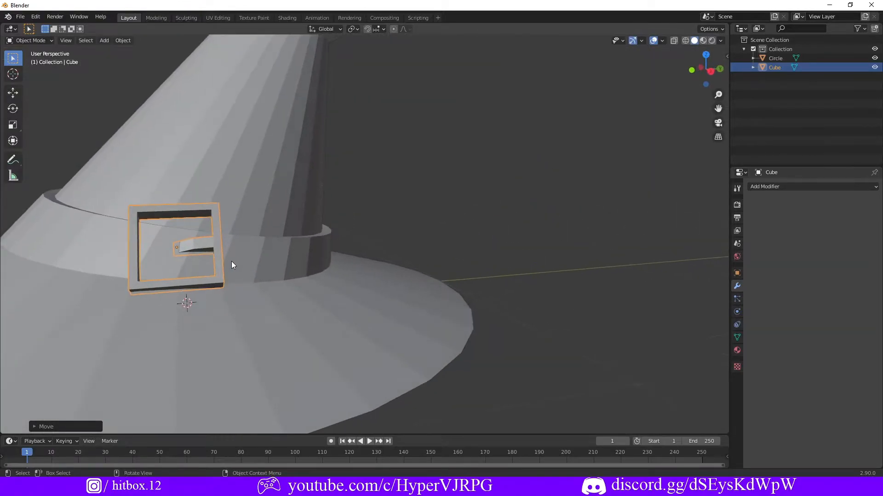
key("KP_3")
scroll(180, 197, "up", 3)
key("r")
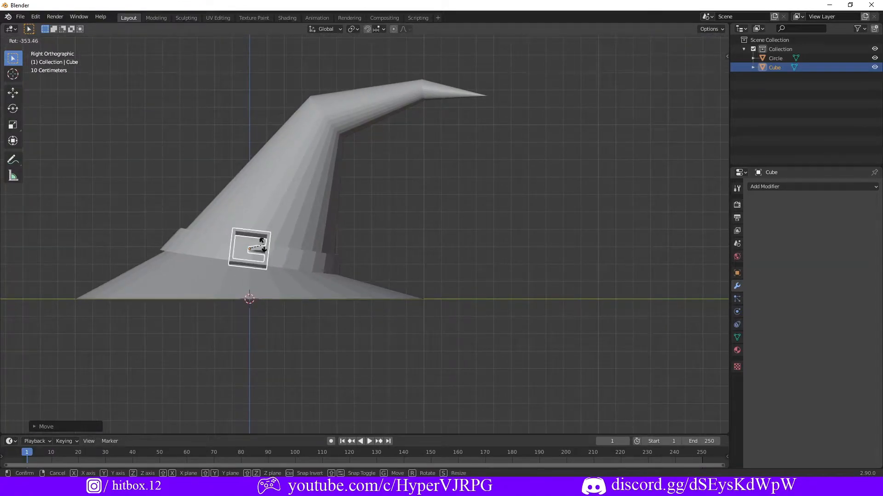
left_click(263, 245)
- Move the buckle against the front of the band and rotate it to line up with the band
middle_click_drag(271, 244, 311, 291)
scroll(210, 258, "up", 3)
key("g")
left_click(205, 266)
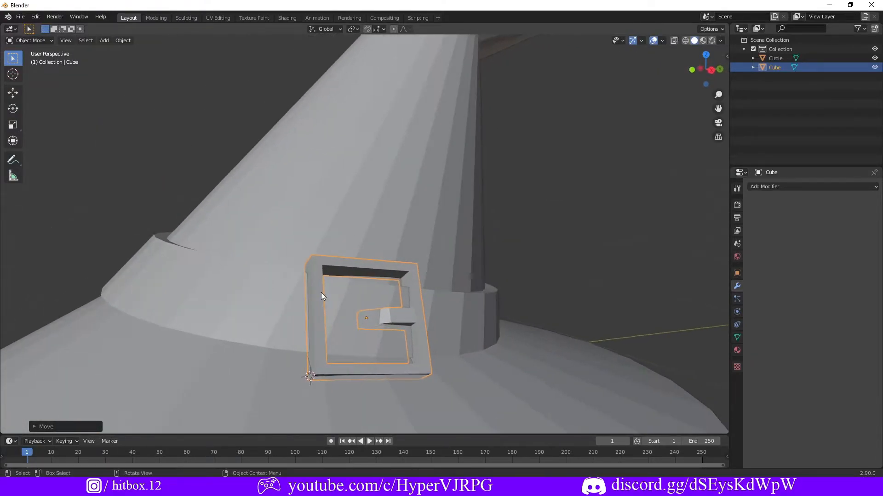
key("r")
left_click(440, 313)
scroll(440, 314, "up", 3)
middle_click_drag(440, 314, 415, 346)
- Scale the buckle down slightly and move it to sit centred over the hat band
scroll(393, 321, "down", 4)
left_click(524, 327)
scroll(524, 328, "down", 2)
left_click(486, 366)
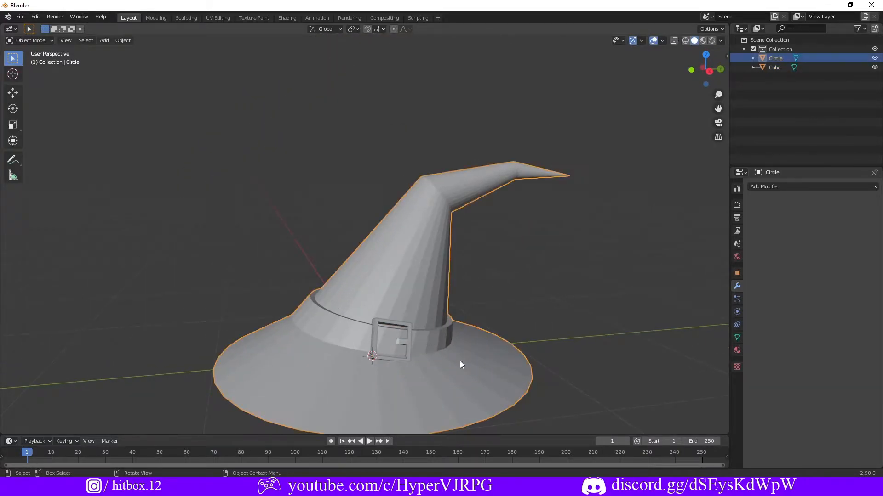
scroll(386, 323, "down", 1)
left_click(385, 322)
scroll(433, 325, "up", 1)
key("s")
left_click(419, 334)
key("g")
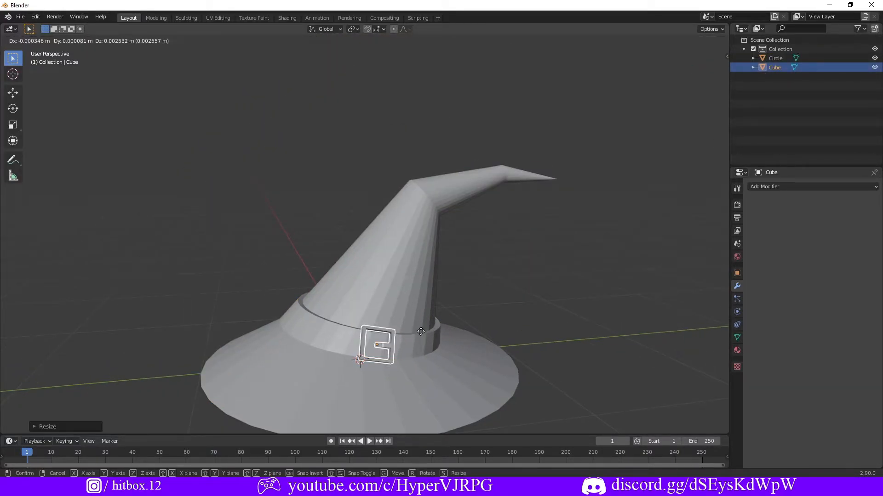
left_click(420, 331)
- Move the hat band's outer and top face loops along Z in Edit Mode, and return to Object Mode
middle_click_drag(421, 331, 446, 321)
scroll(445, 320, "up", 2)
left_click(316, 330)
middle_click_drag(315, 331, 367, 314)
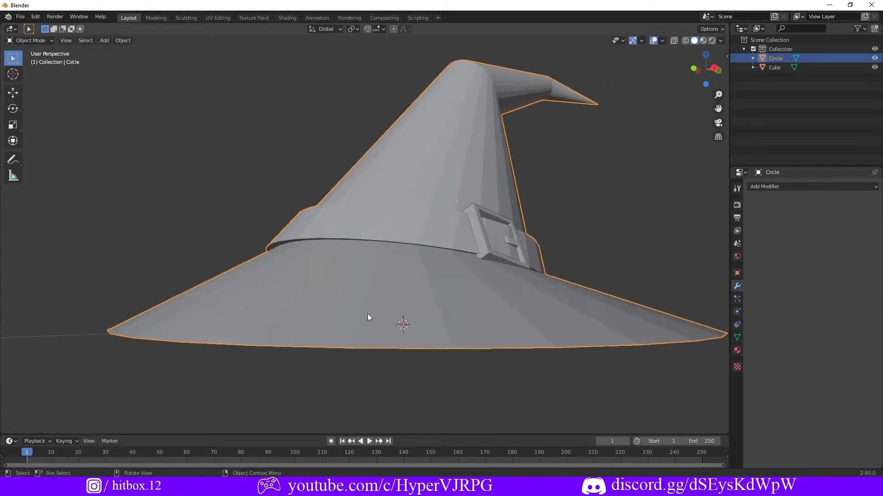
key("Tab")
middle_click_drag(348, 240, 224, 353)
left_click(357, 262, "alt")
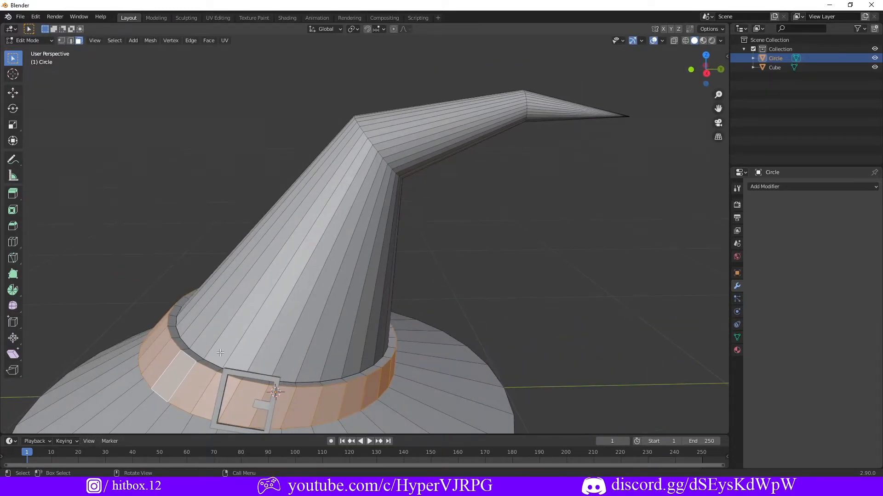
left_click(188, 349, "alt")
left_click(183, 376, "alt+shift")
key("f")
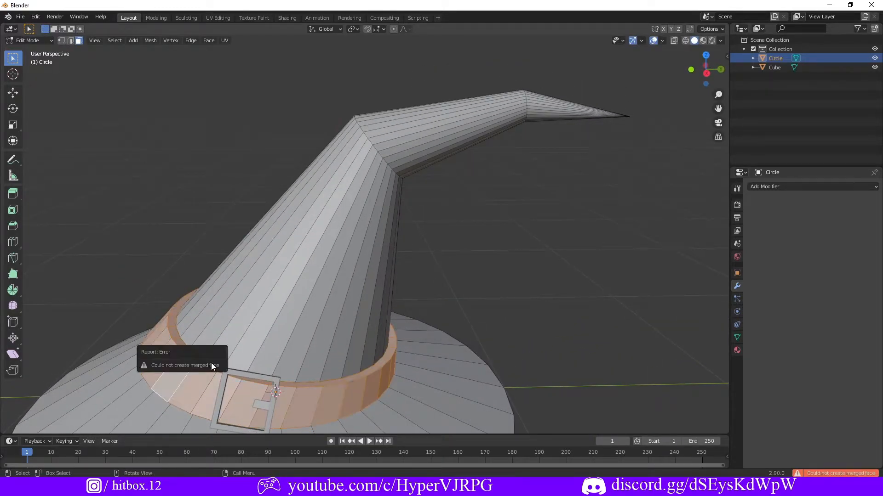
key("g")
key("z")
left_click(214, 357)
middle_click_drag(214, 357, 379, 299)
left_click(352, 257)
middle_click_drag(364, 264, 427, 283)
key("Tab")
- Hide the viewport toolbar and move the buckle closer against the surface of the hat band
mouse_move(538, 308)
middle_mouse_down()
mouse_move(606, 316)
mouse_move(551, 308)
middle_mouse_up()
left_click(390, 312)
middle_click_drag(473, 302, 554, 299)
key("t")
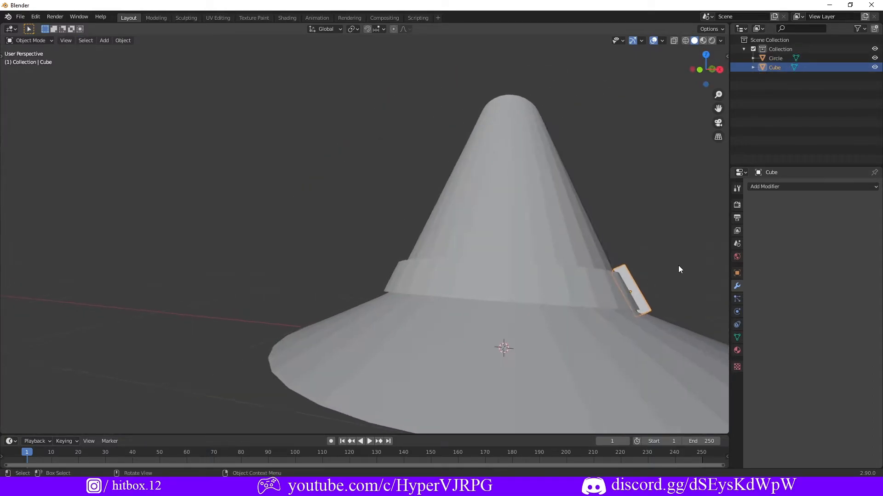
left_click(642, 277)
middle_click_drag(643, 276, 534, 286)
key("g")
left_click(306, 301)
- Fine-tune the buckle's tilt and size, and rotate it about the Z axis to follow the band's curve
scroll(342, 299, "up", 5)
key("r")
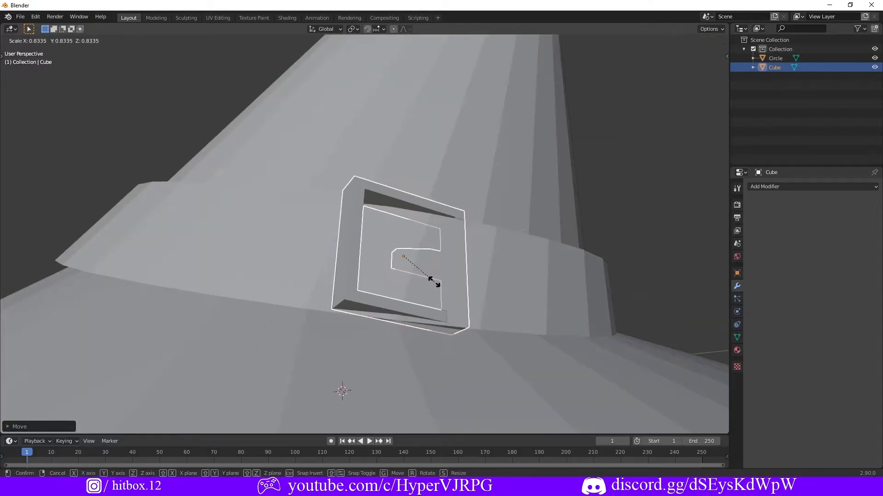
left_click(442, 275)
key("s")
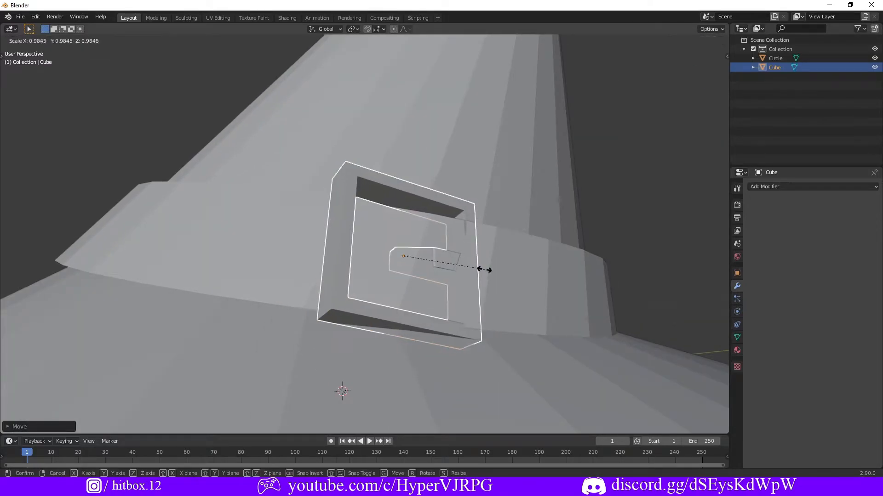
left_click(489, 271)
middle_click_drag(489, 273, 538, 275)
key("r")
key("z")
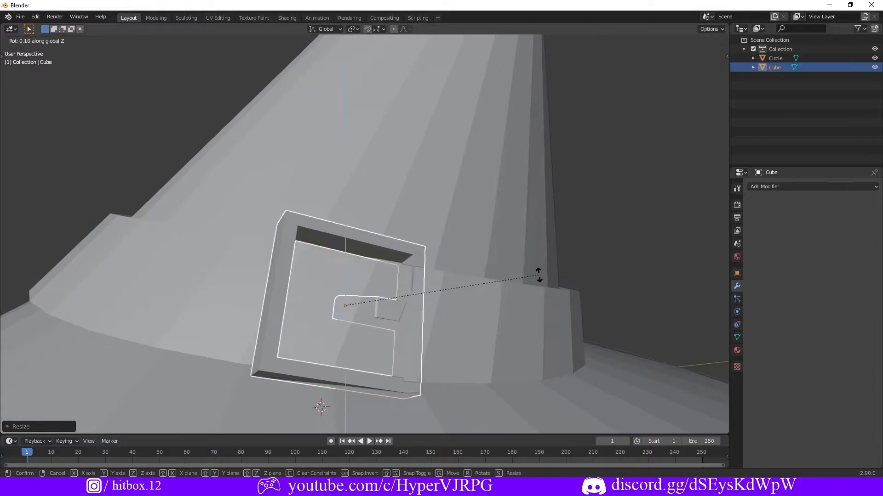
left_click(482, 315)
- Add a new material to the hat object
middle_click_drag(483, 315, 507, 317)
scroll(507, 317, "down", 8)
left_click(492, 329)
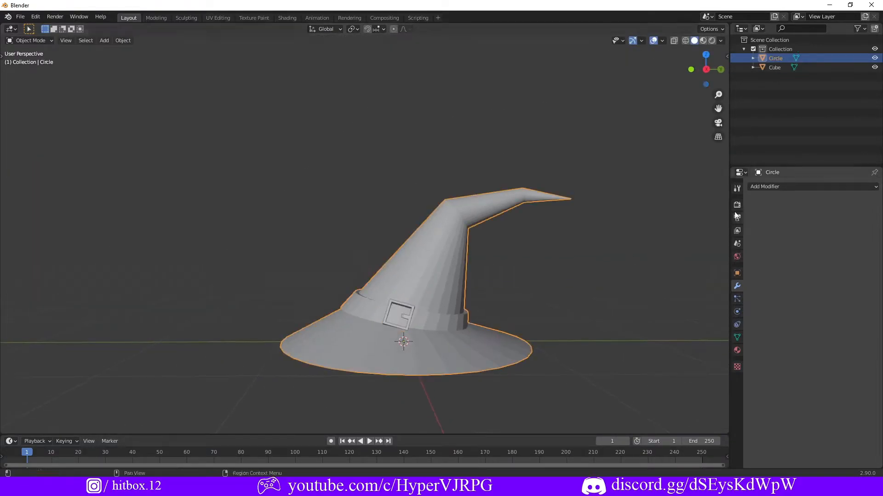
left_click(823, 69, "shift")
left_click(656, 172)
left_click(440, 290)
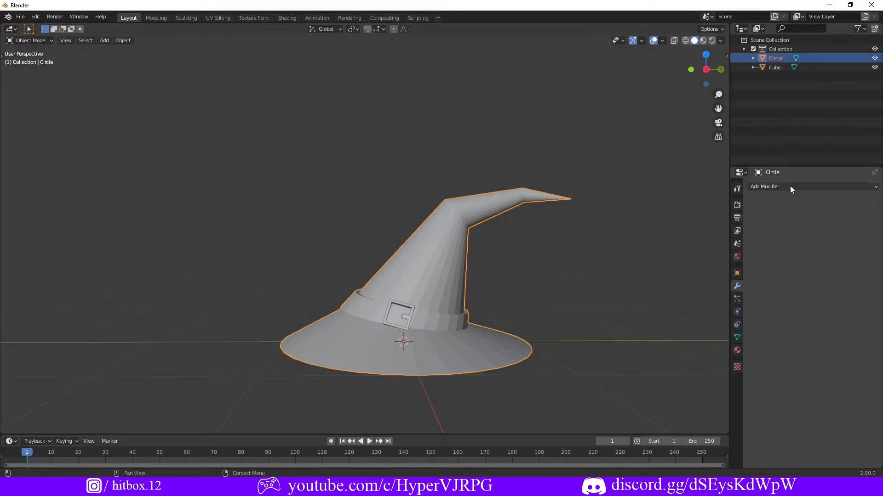
left_click(737, 351)
left_click(798, 224)
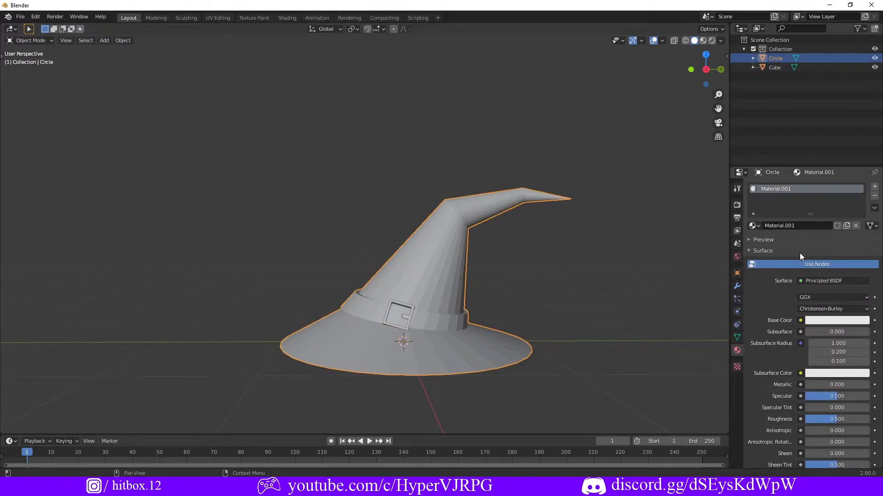
- Set the hat material's base color to a bluish violet and display the viewport in Material Preview shading
left_click(817, 320)
left_click(836, 233)
left_click(702, 40)
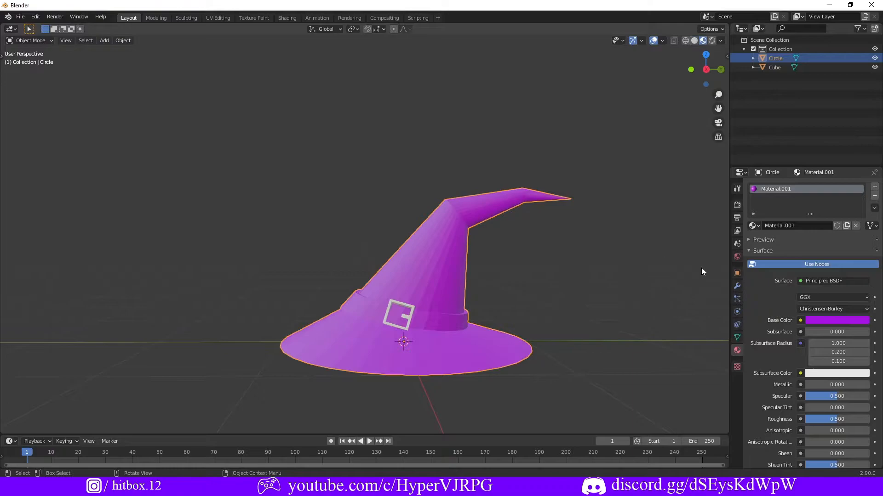
left_click(832, 321)
left_click(845, 287)
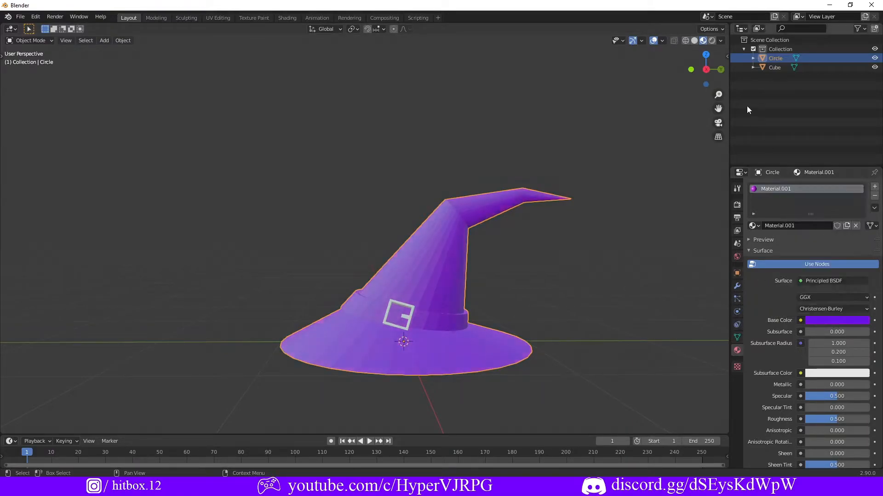
- Add a second, empty material slot to the hat and enter Edit Mode on it
middle_click_drag(407, 310, 574, 321)
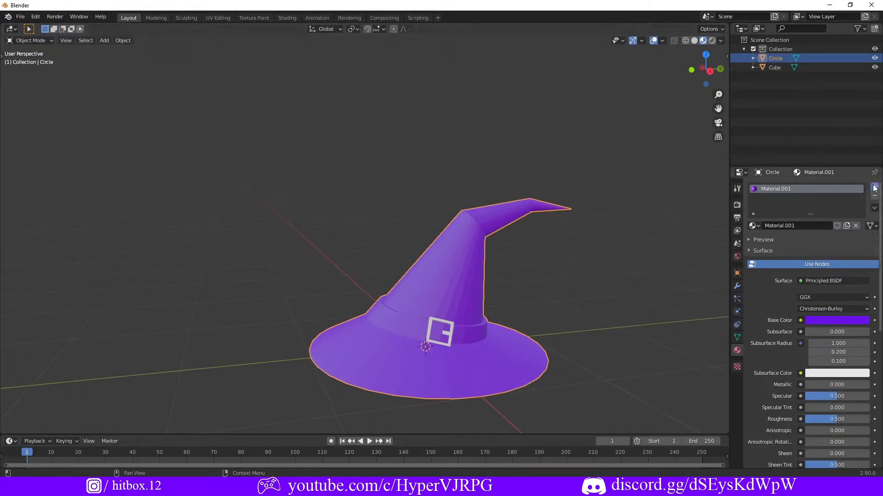
left_click(874, 189)
key("Tab")
scroll(413, 325, "down", 1, "alt")
- Try to select the hat band's top rim loop together with its outer loop
middle_click_drag(412, 325, 361, 328)
left_click(359, 328, "alt")
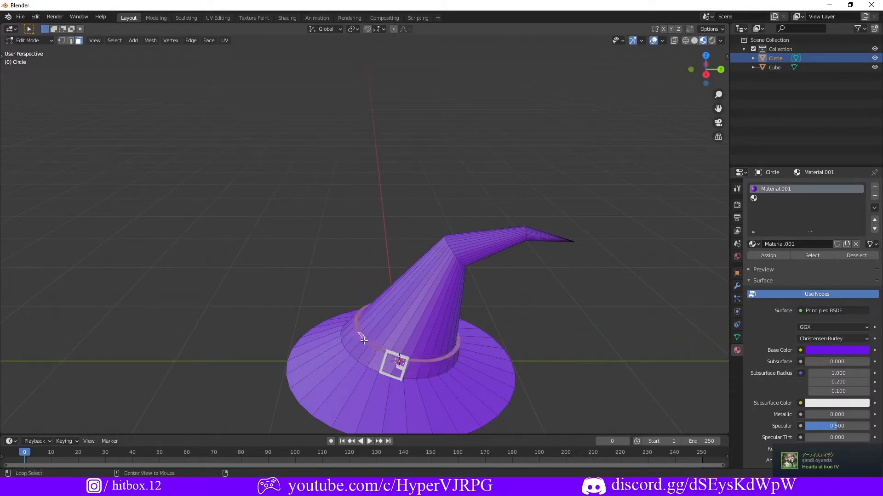
left_click(363, 340, "alt")
left_click(378, 348)
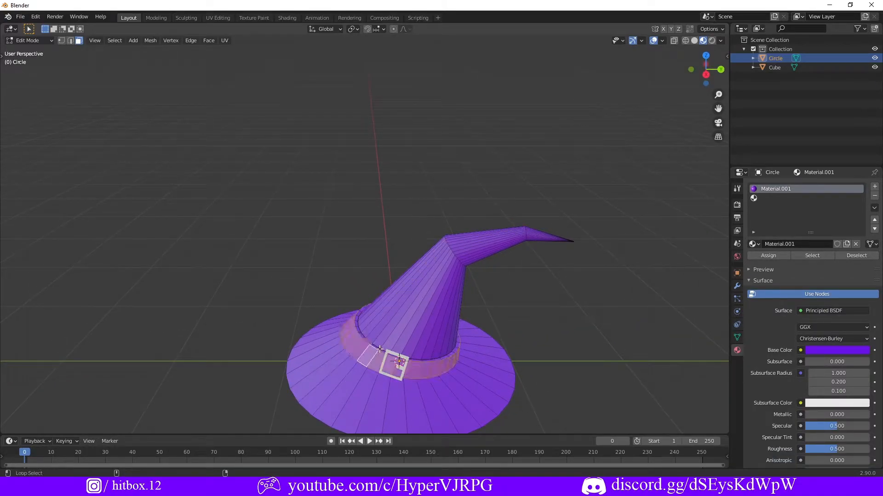
scroll(375, 344, "up", 4)
left_click(337, 352)
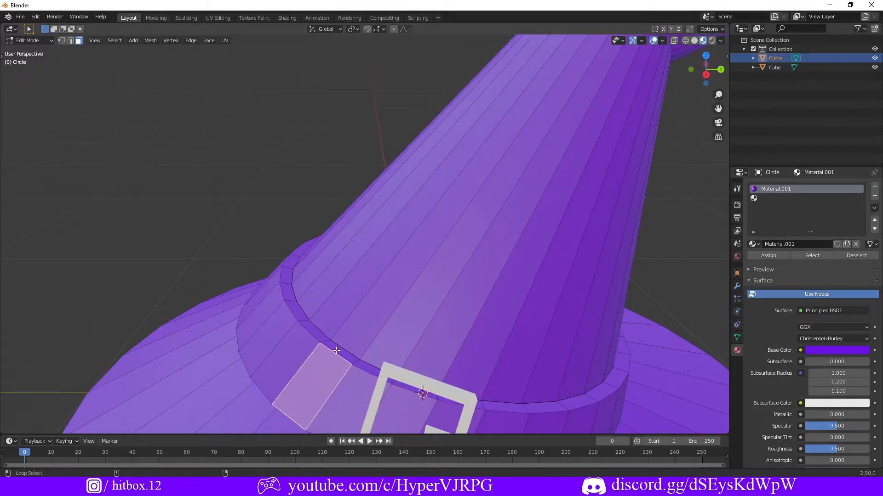
left_click(337, 352, "alt")
left_click(336, 354)
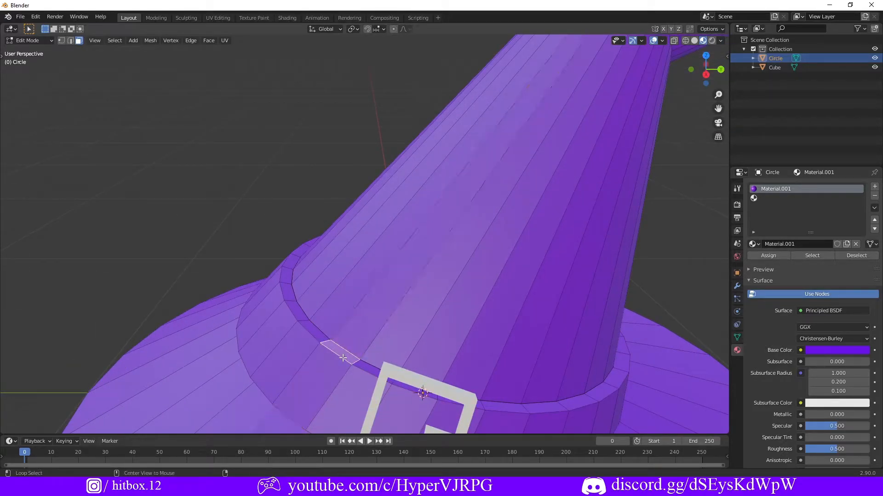
left_click(361, 368, "alt")
left_click(604, 395, "alt")
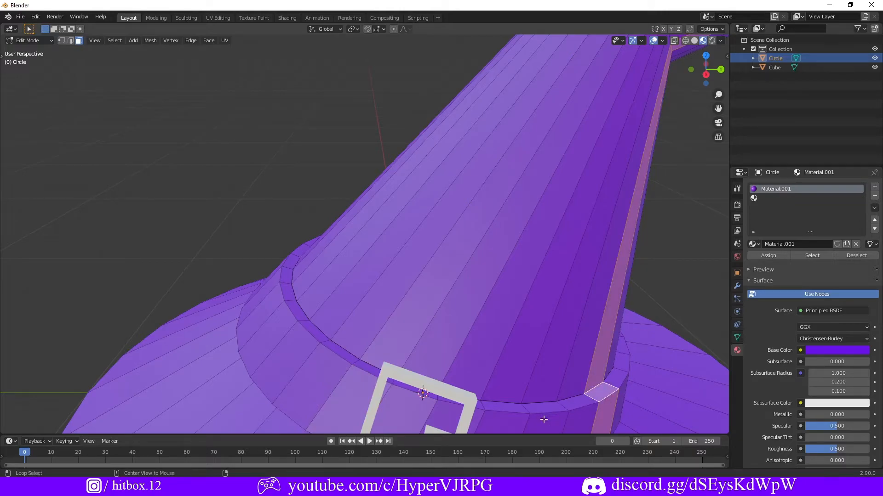
scroll(544, 420, "down", 3)
left_click(415, 375)
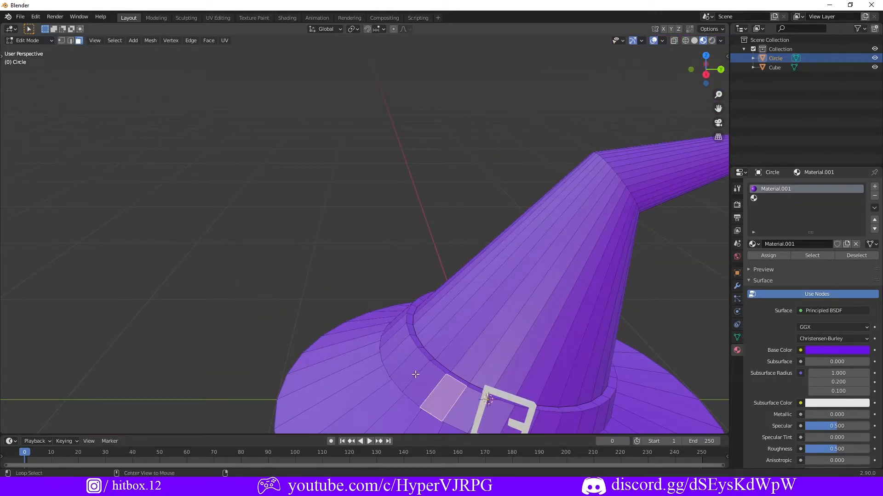
left_click(422, 341)
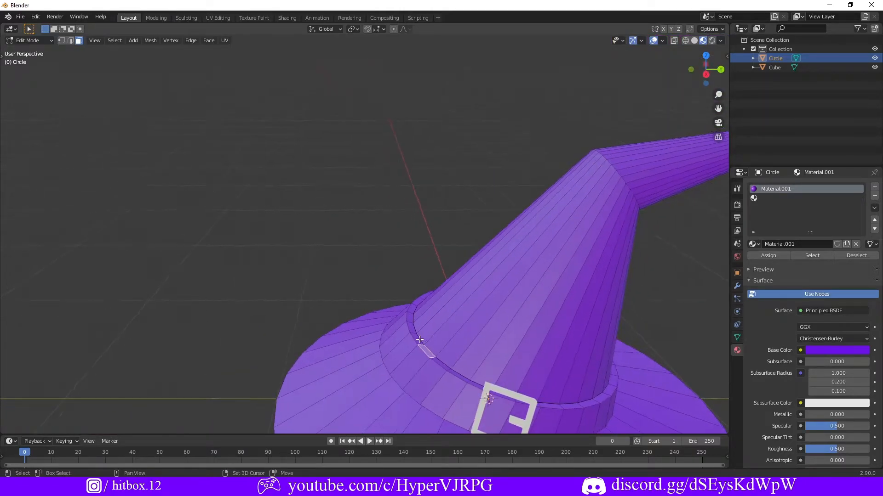
left_click(415, 337, "alt")
key("2")
left_click(448, 368)
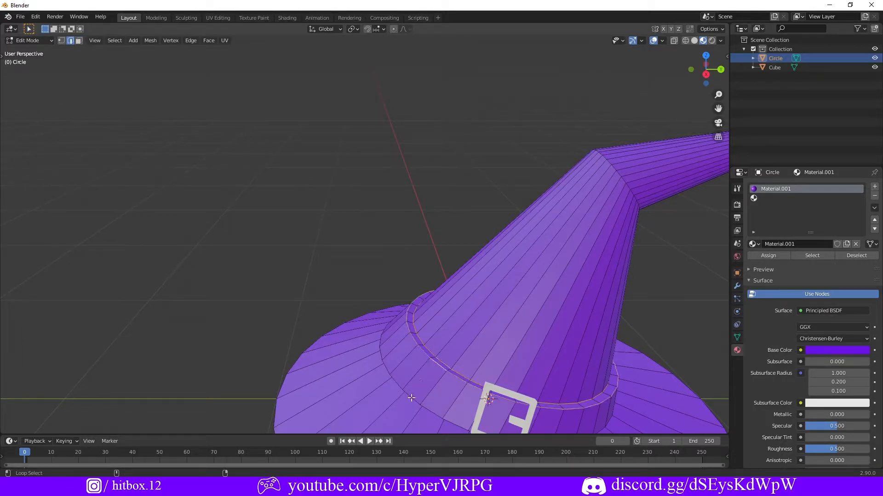
- Select the ring of faces around the outside of the hat band
left_click(425, 351, "alt")
left_click(431, 364)
left_click(438, 366, "alt")
left_click(459, 379, "alt")
left_click(462, 389, "alt")
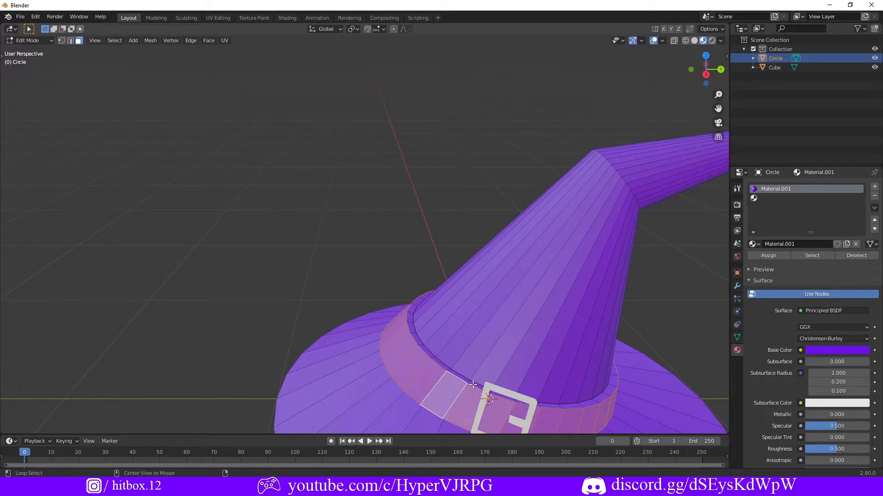
- Try to add the narrow ring of faces under the hat band to the selection
middle_click_drag(614, 378, 454, 234)
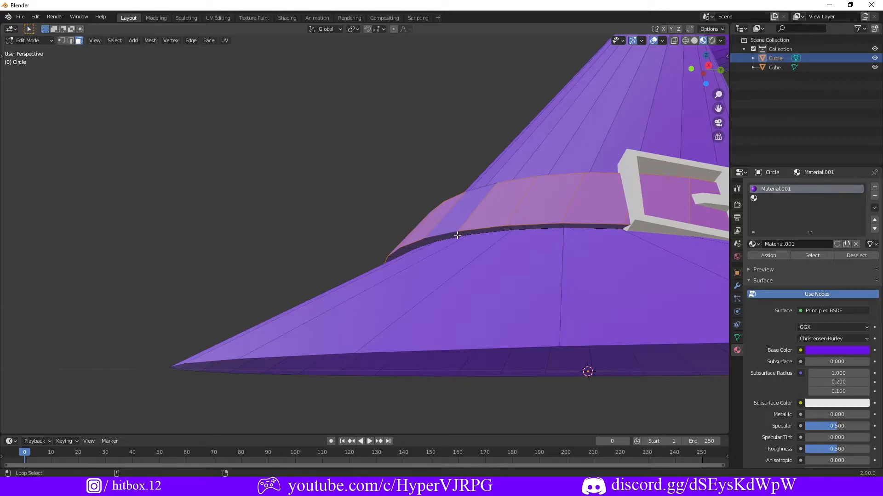
left_click(477, 230, "alt+shift")
left_click(461, 224, "alt+shift")
left_click(468, 224, "alt+shift")
left_click(491, 229, "alt+shift")
left_click(493, 230, "alt+shift")
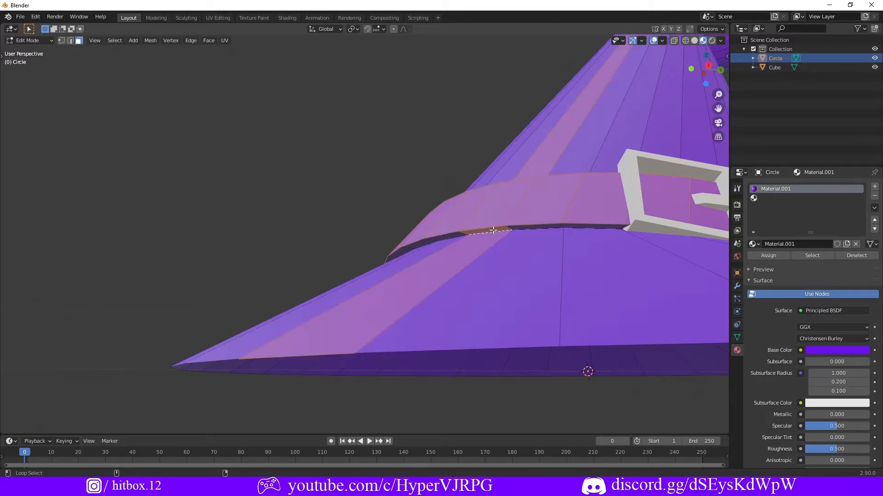
left_click(494, 230, "alt+shift")
left_click(519, 225, "alt+shift")
left_click(519, 225, "alt+shift")
left_click(519, 225, "alt+shift")
left_click(520, 226, "alt+shift")
left_click(518, 226, "alt+shift")
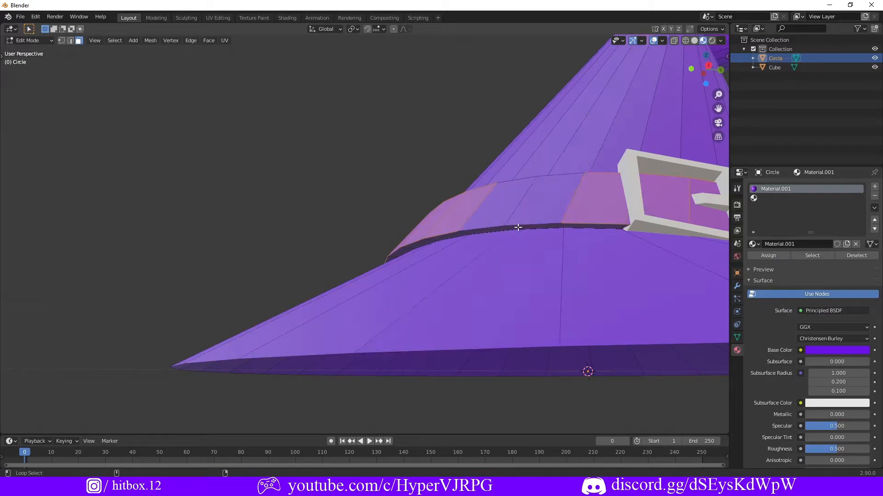
middle_click_drag(519, 226, 385, 357)
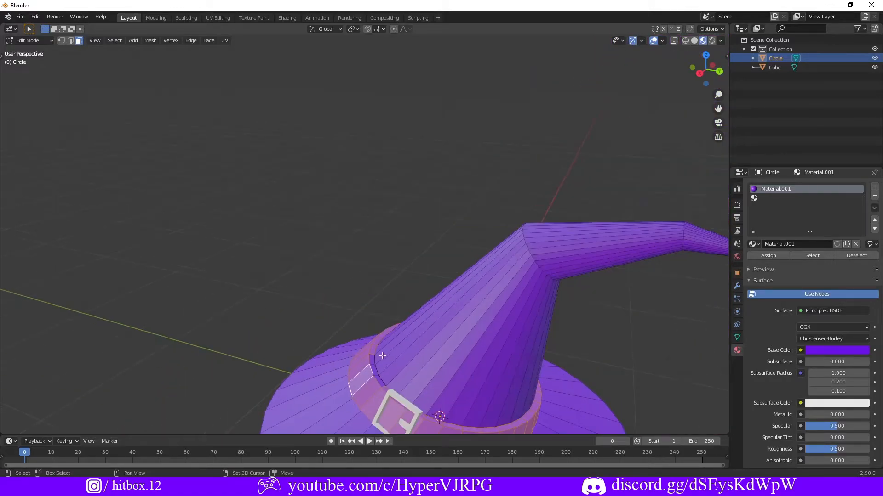
- Create a material in the hat's empty second slot, make its base color orange, and assign it to the selected band faces
middle_click_drag(443, 401, 487, 358)
left_click(822, 199)
left_click(797, 244)
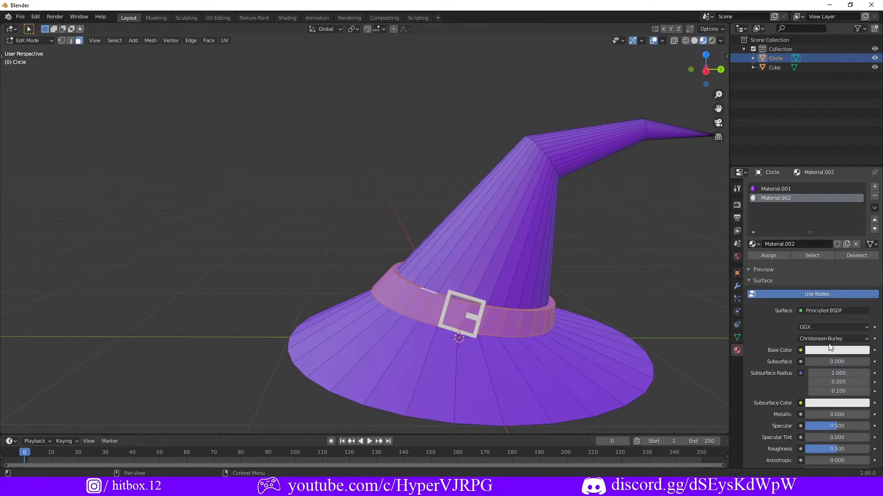
left_click(827, 351)
left_click_drag(822, 252, 806, 275)
left_click(768, 255)
middle_click_drag(552, 294, 614, 306)
left_click(416, 321)
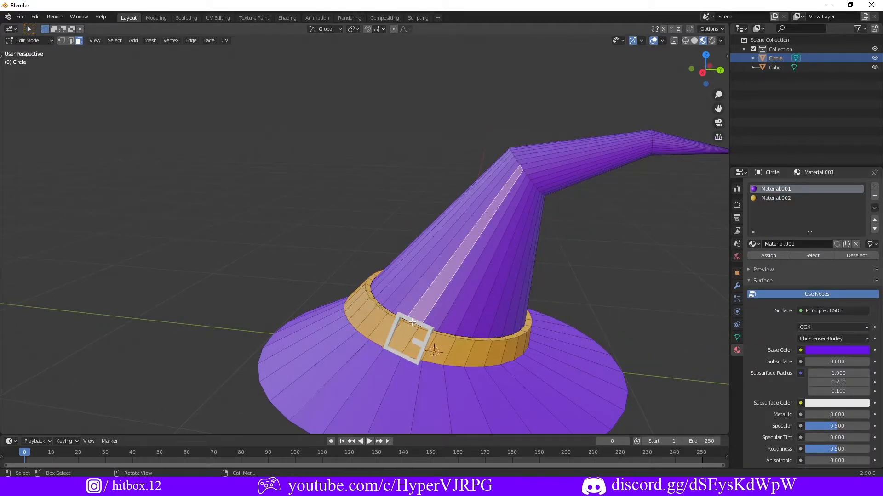
- Leave Edit Mode and give the buckle a new material with a bright yellow base color
key("Tab")
left_click(413, 322)
left_click(812, 228)
left_click(823, 320)
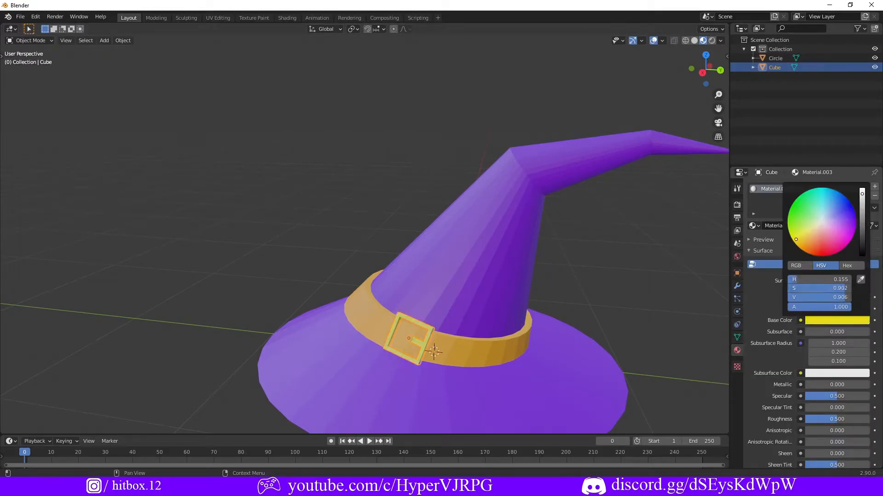
left_click_drag(797, 239, 793, 239)
left_click(533, 333)
middle_click_drag(531, 335, 548, 331)
- Rotate the buckle slightly on the hat band and deselect it
left_click(455, 307)
scroll(500, 319, "up", 1)
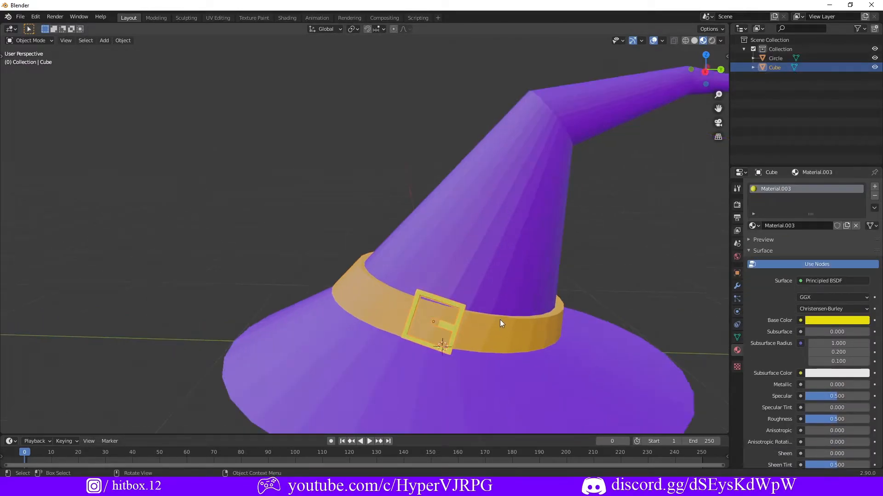
scroll(500, 319, "up", 1)
key("r")
left_click(432, 293)
scroll(451, 300, "down", 2)
middle_click_drag(451, 299, 615, 318)
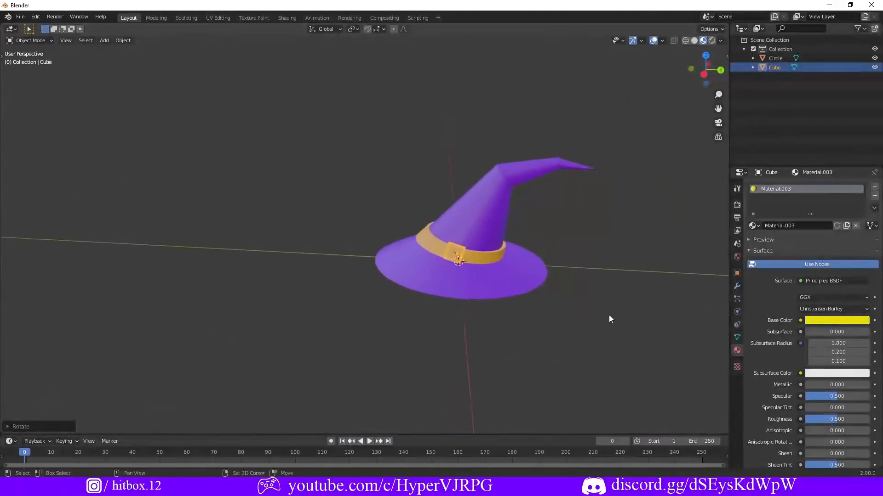
left_click(613, 316)
scroll(569, 235, "up", 3)
scroll(589, 238, "down", 2)
middle_click_drag(589, 238, 657, 239, "shift")
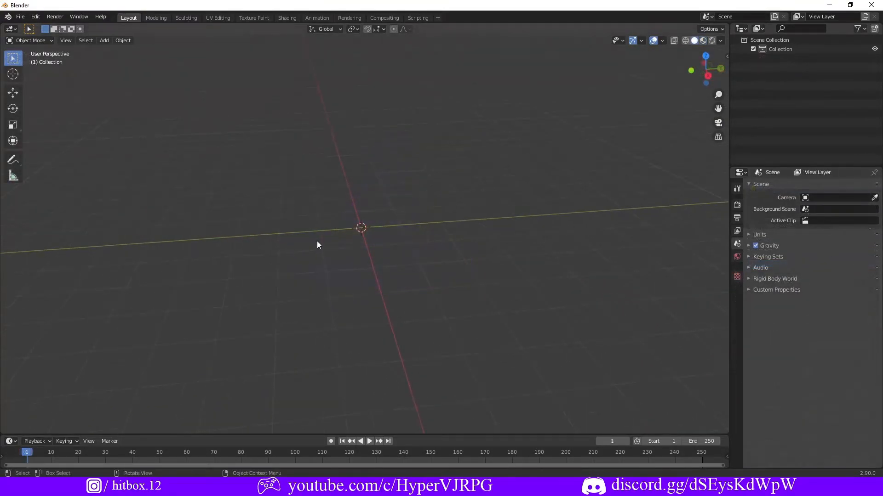
- Add a cube to the new empty scene and merge all its vertices into one at the center
key("shift+a")
mouse_move(216, 181)
left_click(260, 192)
key("Tab")
key("m")
left_click(488, 293)
- Extrude the merged vertex upward into a crooked trunk line with a first branch
middle_click_drag(460, 265, 324, 217)
middle_click_drag(324, 217, 347, 192)
key("e")
left_click(353, 144)
middle_click_drag(363, 152, 456, 184)
key("e")
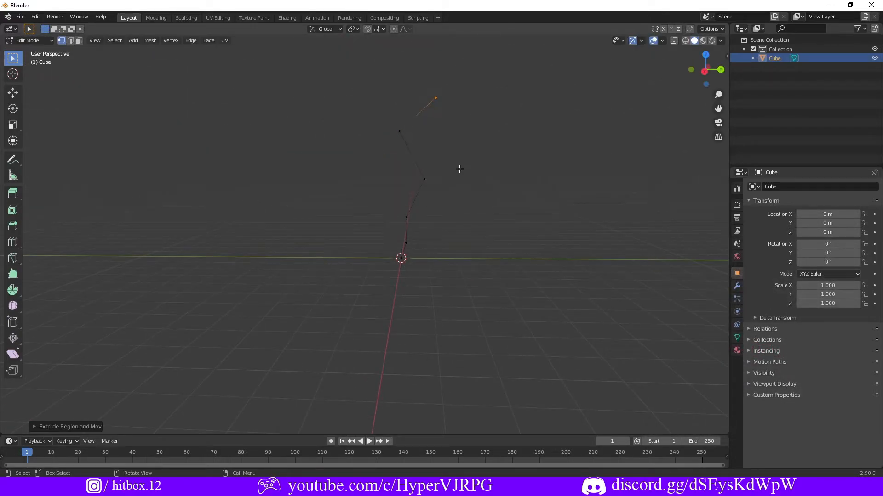
left_click(396, 130)
key("e")
left_click(348, 104)
- Extrude side branches from the vertices on the upper part of the trunk line
middle_click_drag(491, 133, 422, 144)
left_click(419, 133)
key("e")
left_click(360, 101)
left_click(463, 87)
left_click(476, 397)
middle_click_drag(532, 347, 411, 224)
left_click(412, 224)
key("e")
left_click(399, 204)
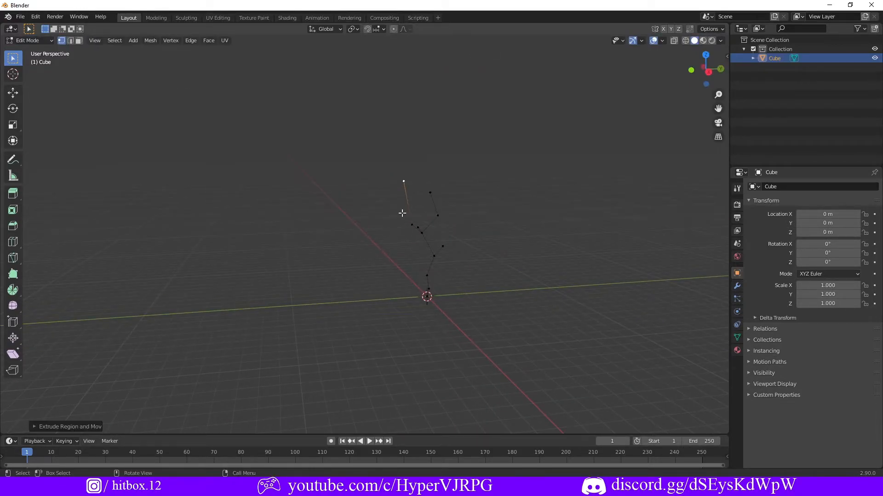
- Extrude another twig segment from a branch's end vertex and reposition a vertex in the skeleton
left_click(430, 193)
key("e")
left_click(419, 166)
mouse_move(493, 155)
middle_mouse_down()
mouse_move(439, 201)
mouse_move(489, 150)
middle_mouse_up()
key("g")
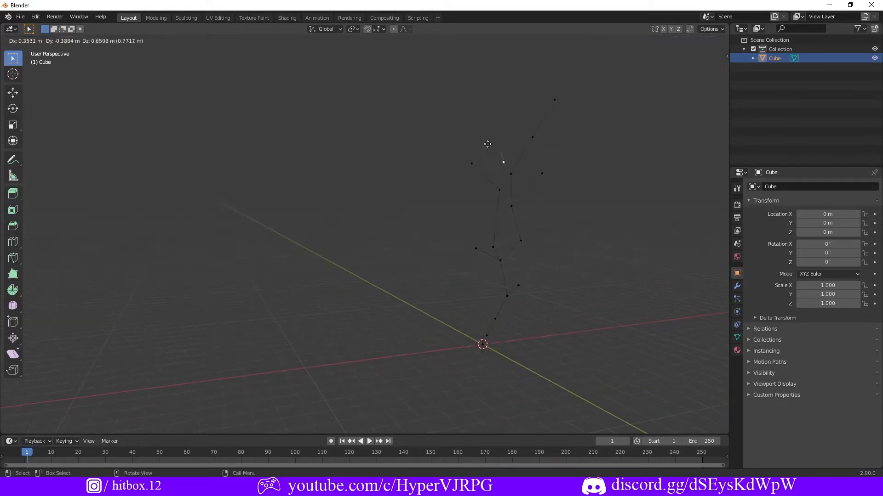
left_click(580, 145)
- Extend the highest branch with further segments and fork another twig from the upper branches
left_click(553, 101)
key("e")
left_click(527, 77)
key("e")
left_click(394, 134)
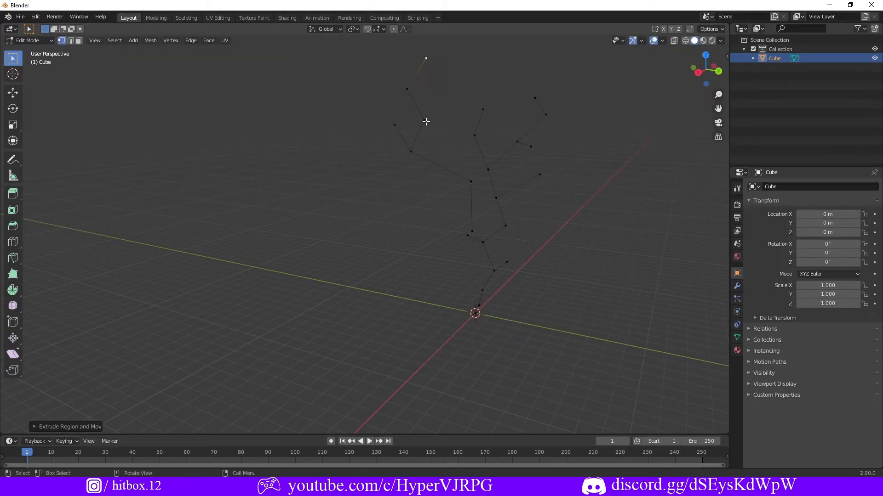
left_click(442, 96)
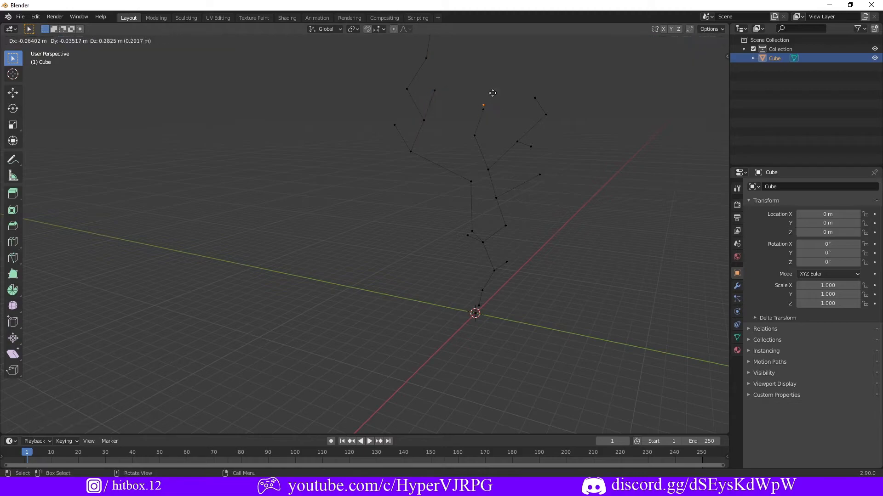
- Select the lowest vertices of the trunk line and extrude them down to form a long straight base
middle_click_drag(492, 98, 584, 131)
middle_click_drag(575, 171, 578, 211)
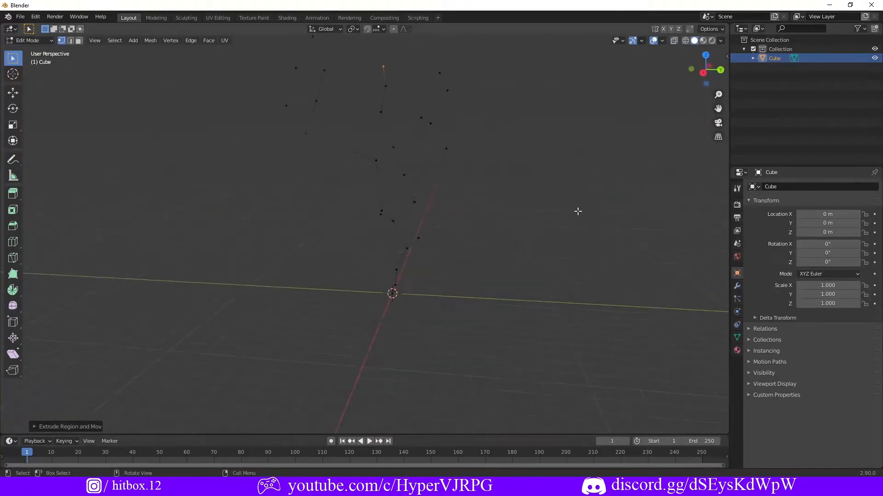
left_click_drag(409, 291, 410, 292)
middle_click_drag(410, 291, 400, 302)
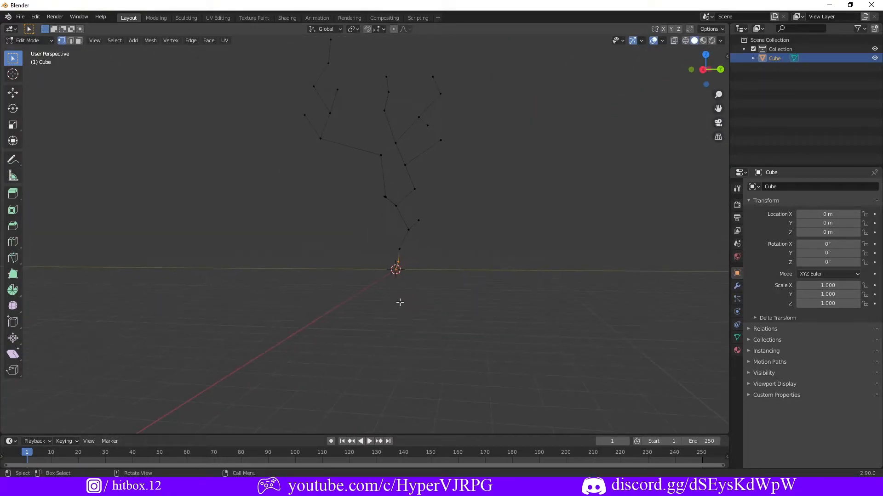
key("e")
left_click(406, 417)
middle_click_drag(406, 416, 399, 375)
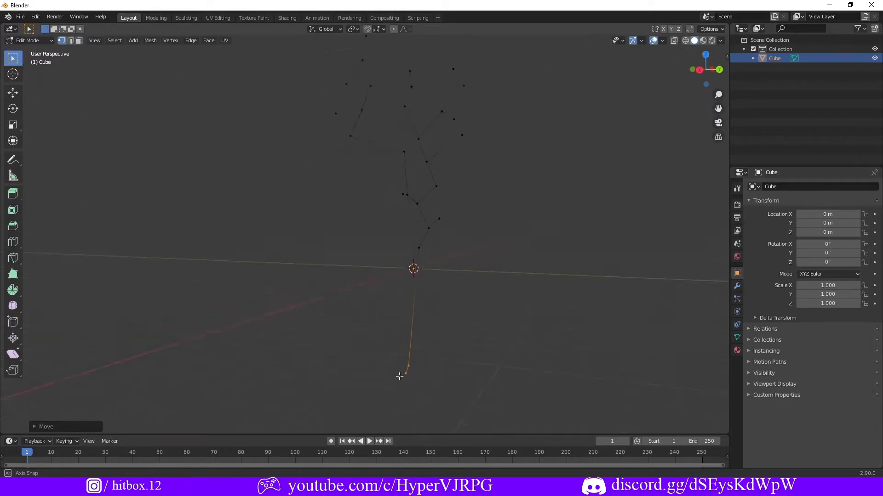
- Shift the bottom end of the trunk line and move one twig's vertex outward
middle_click_drag(539, 259, 454, 111)
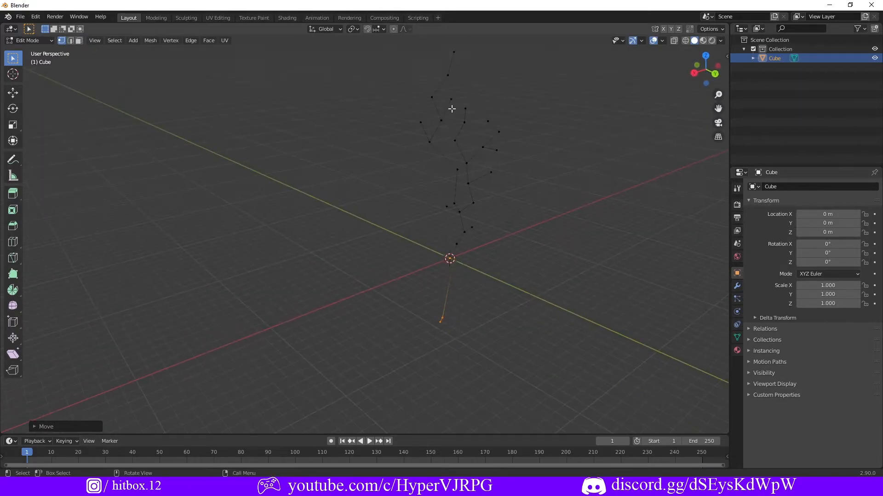
middle_click_drag(535, 174, 584, 156)
key("g")
left_click(594, 156)
left_click(491, 152)
key("g")
left_click(528, 152)
middle_click_drag(528, 152, 636, 147)
- Select the upper branch vertices, move them along the X axis, and rotate and reposition them
left_click_drag(393, 51, 439, 183)
left_click_drag(402, 154, 405, 157, "shift")
middle_click_drag(409, 158, 581, 162)
key("g")
key("x")
left_click(591, 159)
key("r")
left_click(347, 207)
key("g")
left_click(455, 194)
- Select the outlying branch vertices together and move them to a new position
middle_click_drag(457, 195, 536, 185)
left_click_drag(179, 137, 282, 213)
left_click_drag(158, 104, 296, 246)
key("g")
left_click(368, 261)
middle_click_drag(373, 262, 478, 242)
- Add a Skin modifier to the branch skeleton in Object Mode and apply it
key("Tab")
left_click(737, 286)
left_click(774, 186)
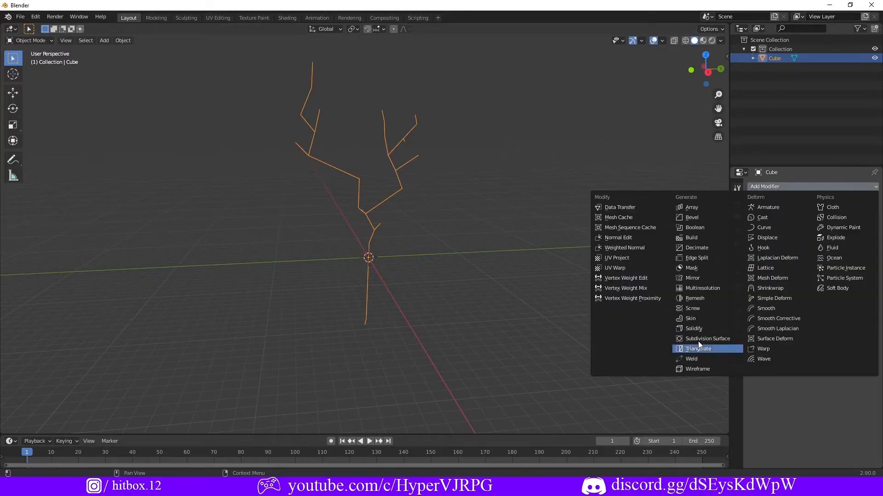
left_click(690, 318)
middle_click_drag(512, 279, 437, 251)
key("ctrl+a")
- Scale up the trunk's bottom end face in Edit Mode with smooth proportional editing over a large radius
key("Tab")
key("s")
scroll(455, 247, "down", 20)
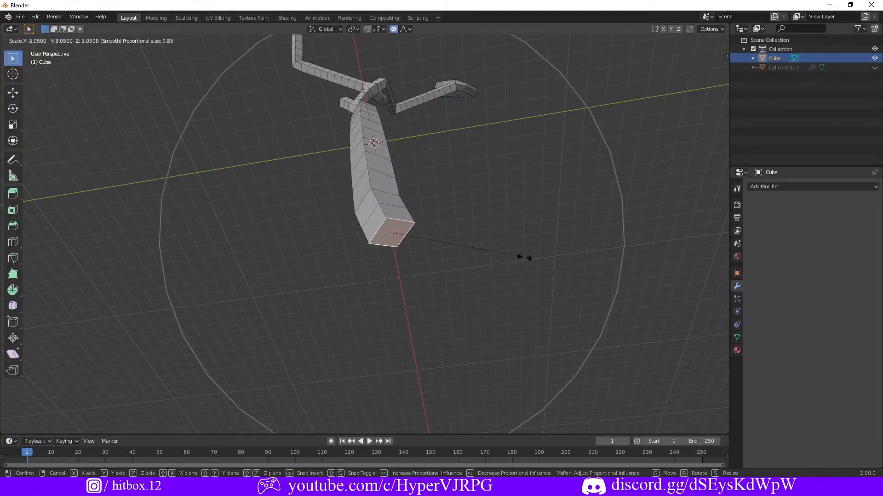
left_click(509, 252)
- Select the lower trunk section in Wireframe shading and scale it by about 1.39 with a proportional size of 3.80
mouse_move(509, 251)
middle_mouse_down()
mouse_move(500, 266)
mouse_move(443, 193)
mouse_move(457, 229)
mouse_move(451, 242)
mouse_move(504, 295)
mouse_move(454, 272)
middle_mouse_up()
key("z")
left_click(340, 276)
left_click_drag(366, 236, 497, 354)
key("s")
scroll(601, 365, "up", 1)
scroll(602, 364, "up", 9)
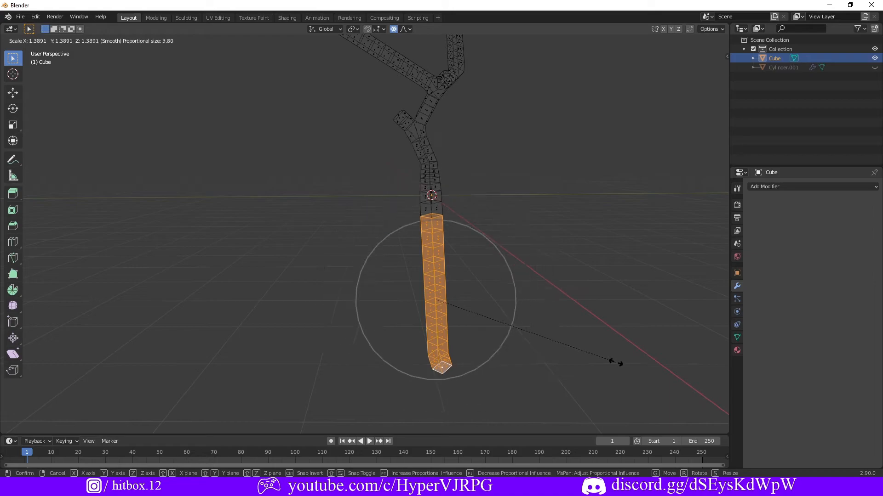
left_click(616, 363)
- Move the lower trunk section downward with smooth proportional editing, then return to Object Mode
key("g")
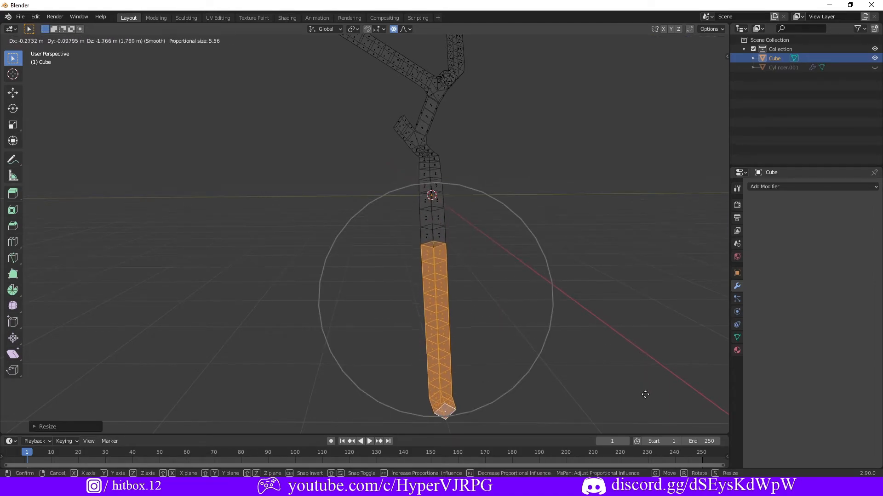
left_click(648, 418)
scroll(648, 418, "down", 4)
middle_click_drag(643, 412, 585, 353)
key("Tab")
middle_click_drag(510, 175, 531, 285)
- Switch the viewport to Solid shading and select an end face of a branch in Edit Mode
scroll(531, 286, "up", 3)
key("Tab")
key("z")
left_click(554, 258)
middle_click_drag(550, 257, 533, 256)
left_click(476, 282)
key("Tab")
key("Tab")
middle_click_drag(418, 241, 484, 240)
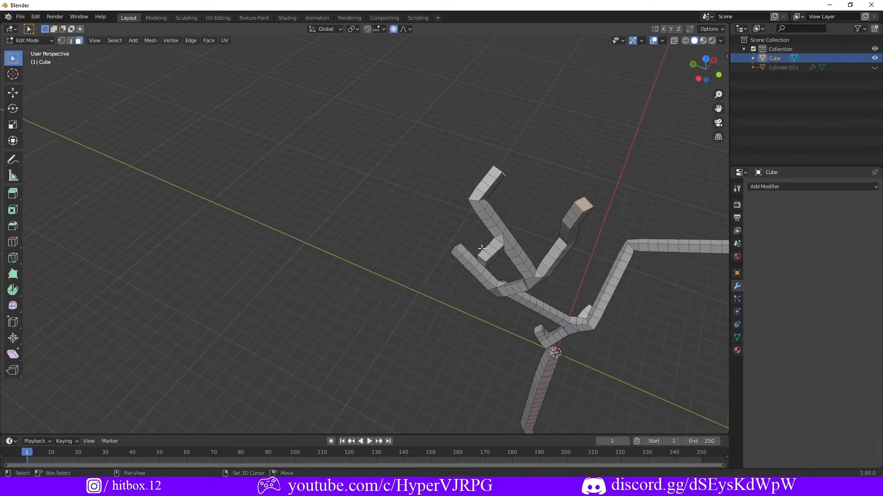
middle_click_drag(547, 262, 256, 284)
- Taper the upper branch tips, scaling the end face to about 0.39 with a proportional size of 5.05
left_click(242, 277)
key("s")
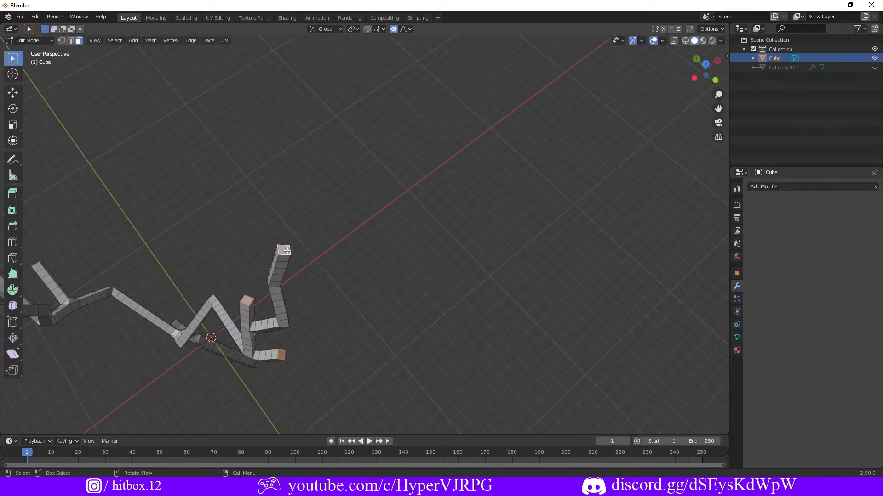
scroll(303, 250, "down", 16)
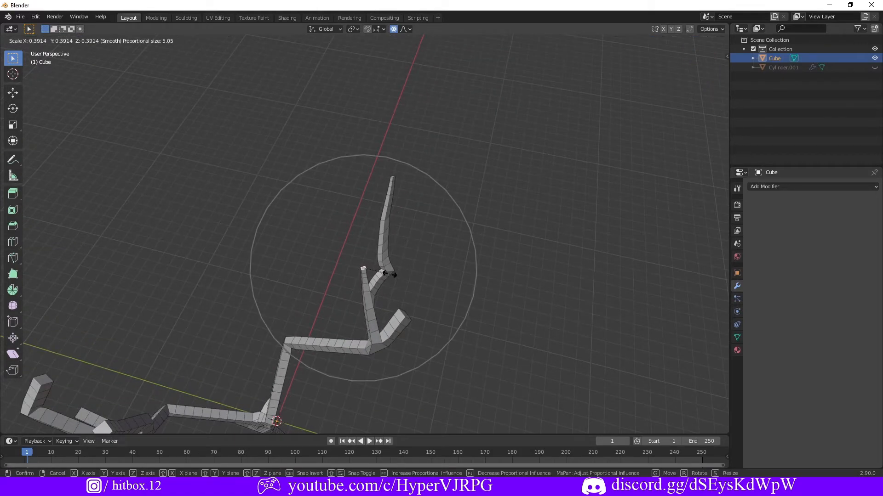
left_click(389, 275)
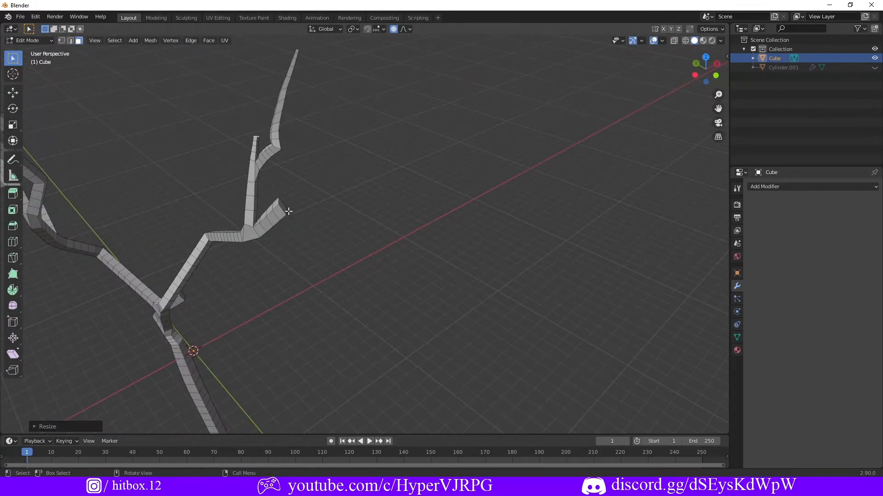
- Scale the short side twig's end face to about 0.57 with a proportional size of 1.77
key("s")
scroll(281, 205, "up", 17)
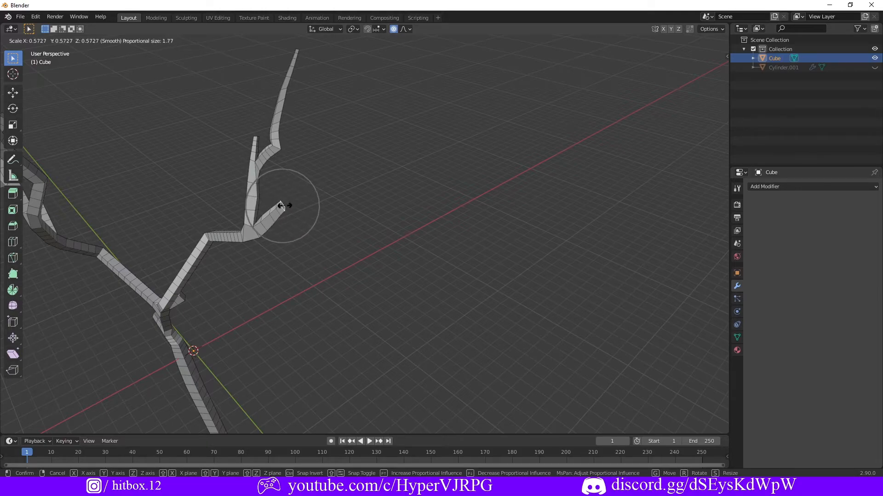
left_click(285, 207)
middle_click_drag(284, 207, 331, 219)
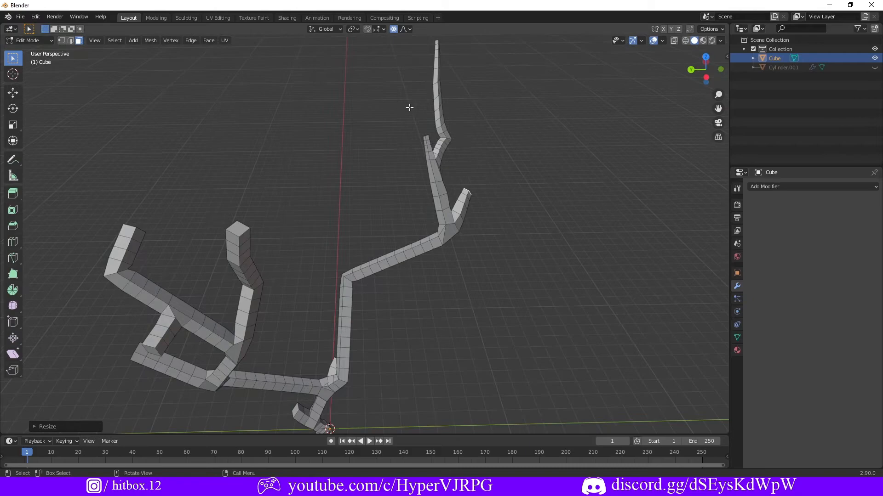
- Scale the end face of a thick branch on the opposite side of the tree with proportional editing
left_click(236, 229)
key("s")
left_click(242, 225)
middle_click_drag(230, 296, 247, 269)
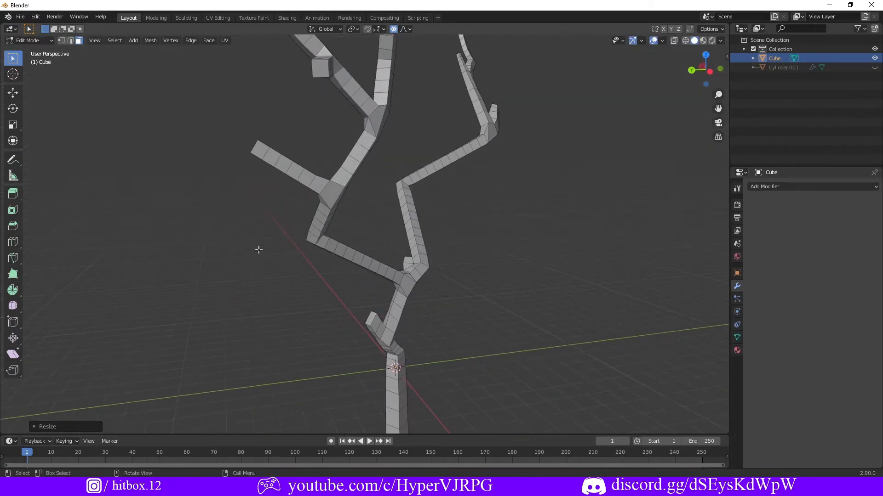
- Taper the tree's remaining side twigs by scaling down their end faces with proportional editing
key("s")
left_click(317, 79)
middle_click_drag(318, 85, 382, 121)
left_click(533, 302)
key("s")
left_click(533, 302)
middle_click_drag(533, 301, 333, 256)
left_click(497, 150)
key("s")
left_click(524, 169)
left_click_drag(322, 246, 484, 383)
middle_click_drag(483, 383, 443, 313)
- Return to Object Mode and add a Subdivision Surface modifier to the tree with a viewport level of 6
key("Tab")
left_click(784, 186)
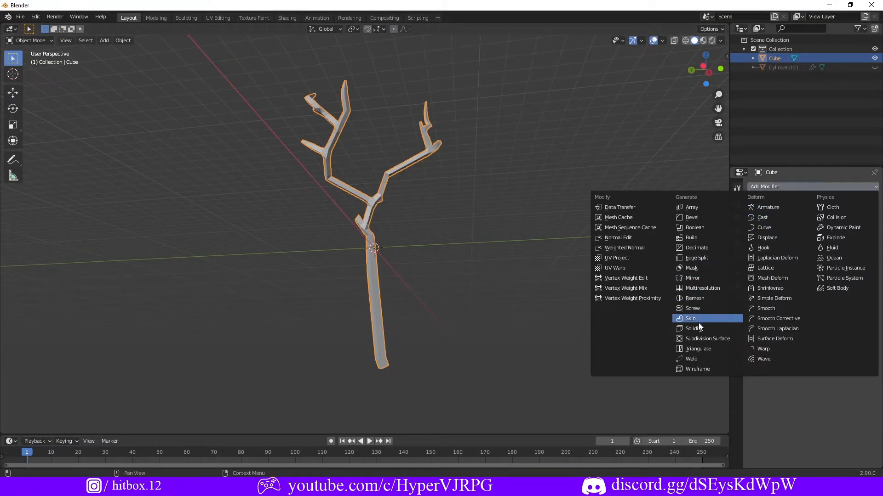
left_click(699, 341)
middle_click_drag(360, 182, 372, 210)
scroll(371, 210, "up", 2)
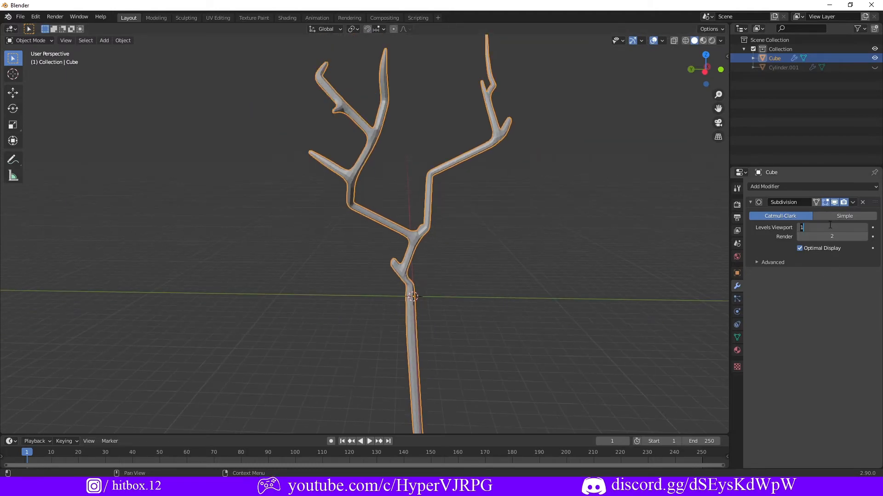
key("Return")
middle_click_drag(598, 258, 249, 258)
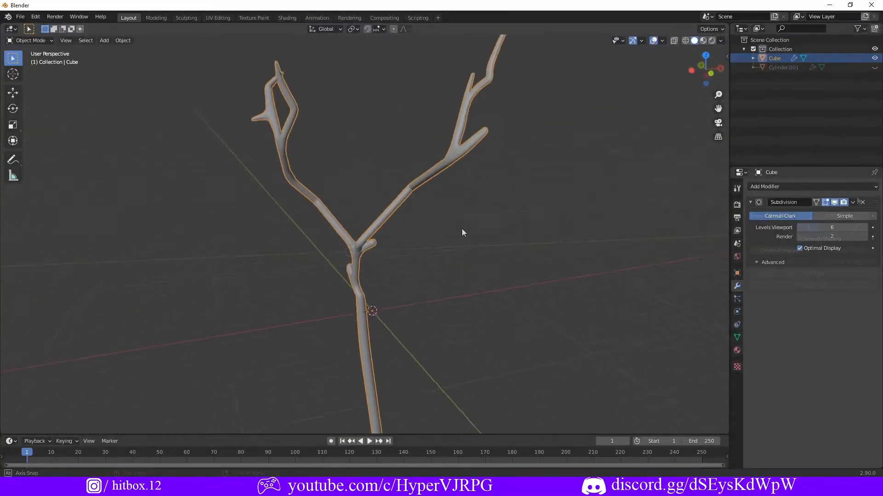
middle_click_drag(462, 232, 428, 241)
- Add a mesh cylinder and raise its top face along Z in Edit Mode to form a tall column
left_click(104, 40)
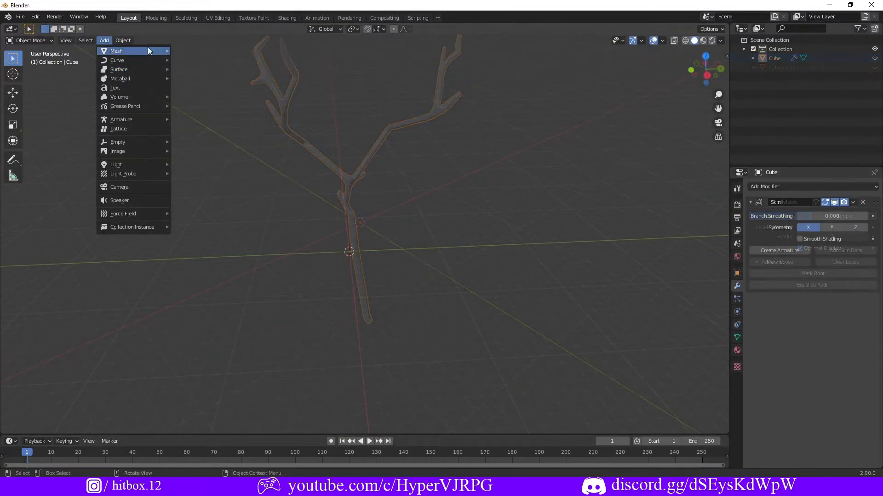
mouse_move(116, 51)
left_click(193, 97)
middle_click_drag(391, 239, 404, 193)
key("g")
left_click(380, 221)
key("Tab")
key("g")
key("z")
left_click(394, 418)
- Add three loop cuts around the column, slid down close to its base
middle_click_drag(396, 341, 427, 220)
scroll(399, 311, "up", 3)
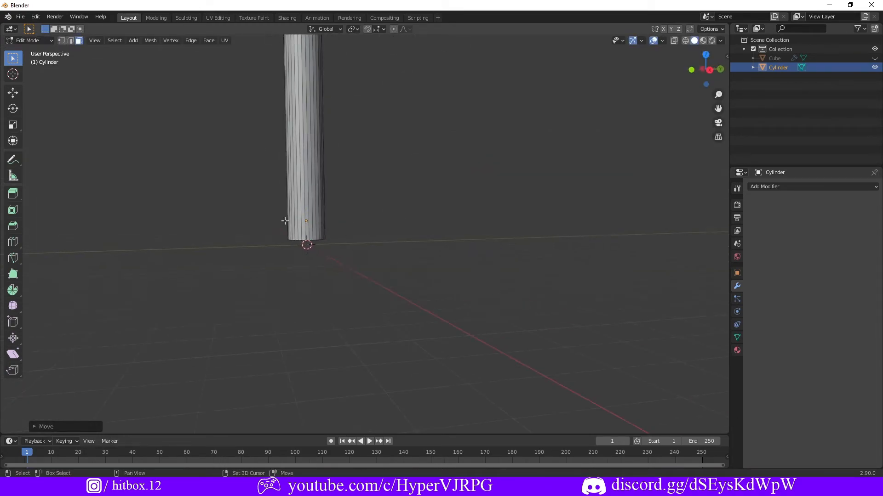
scroll(285, 221, "up", 3)
scroll(380, 191, "down", 6)
middle_click_drag(380, 191, 356, 174)
left_click_drag(374, 197, 385, 278)
scroll(385, 278, "up", 4)
left_click_drag(384, 200, 393, 402)
scroll(399, 240, "up", 5)
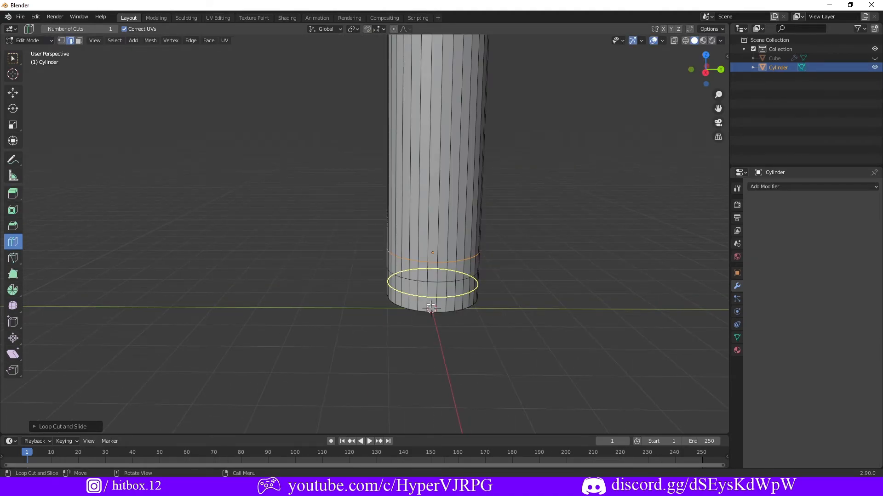
left_click_drag(426, 295, 379, 299)
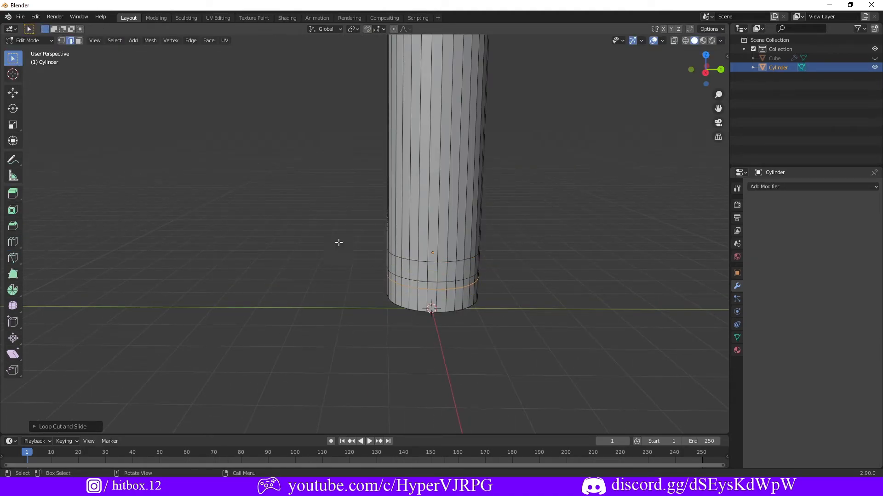
- Extrude the ring of faces near the column's base and scale it outward into a raised trim
key("3")
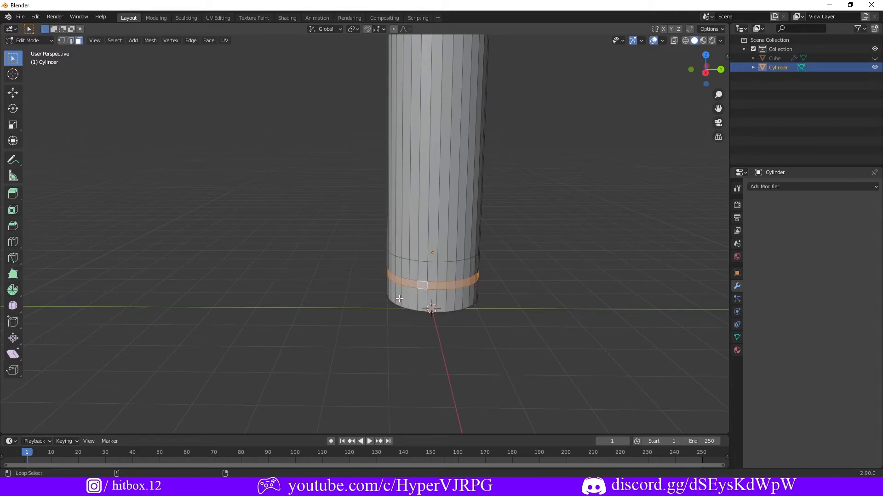
middle_click_drag(443, 305, 552, 209)
key("e")
key("s")
left_click(524, 308)
- Shift an edge loop of the base trim along Z to adjust the trim's profile
left_click(453, 289, "alt")
key("s")
key("y")
right_click(454, 304)
key("g")
key("z")
key("Return")
scroll(553, 209, "down", 4)
middle_click_drag(542, 300, 494, 253)
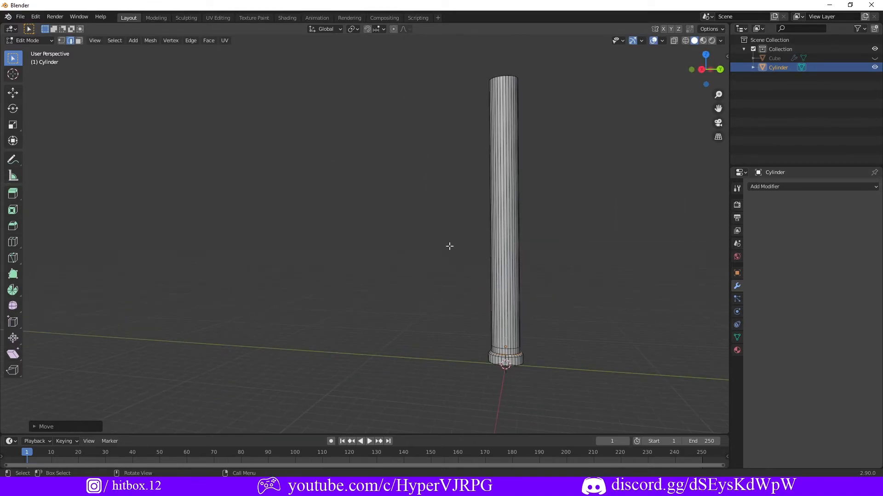
- Show the column in see-through wireframe and delete the vertices of its upper part, keeping the trimmed lower half
key("1")
key("g")
right_click(536, 161)
middle_click_drag(609, 134, 678, 234)
key("alt+z")
key("x")
left_click(611, 146)
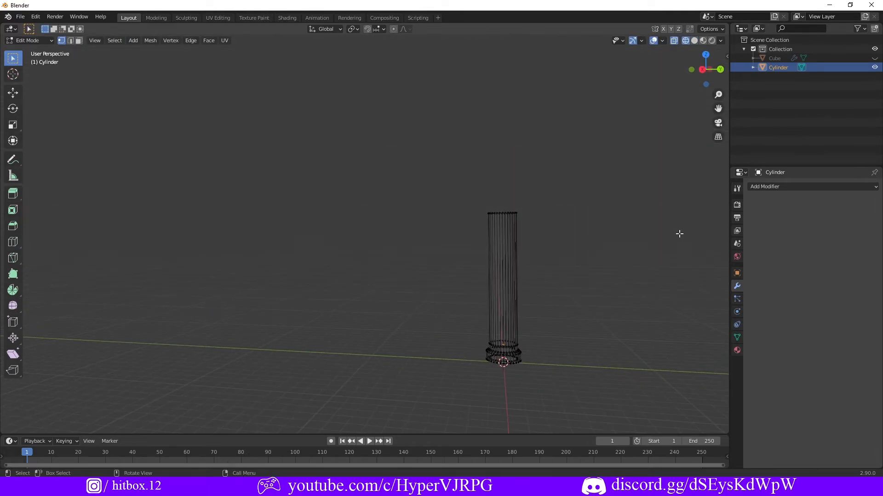
- Add a Mirror modifier to the half column and try mirroring it along Z while moving it vertically
key("Tab")
left_click(764, 186)
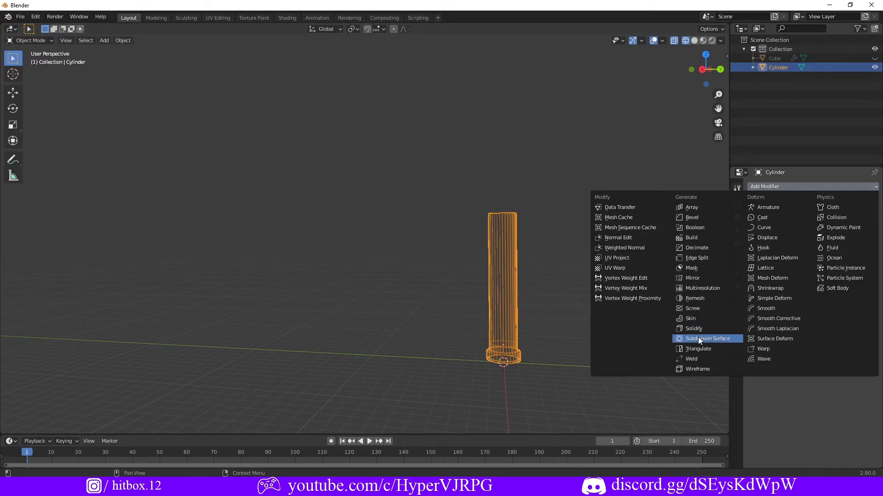
left_click(692, 277)
left_click(855, 216)
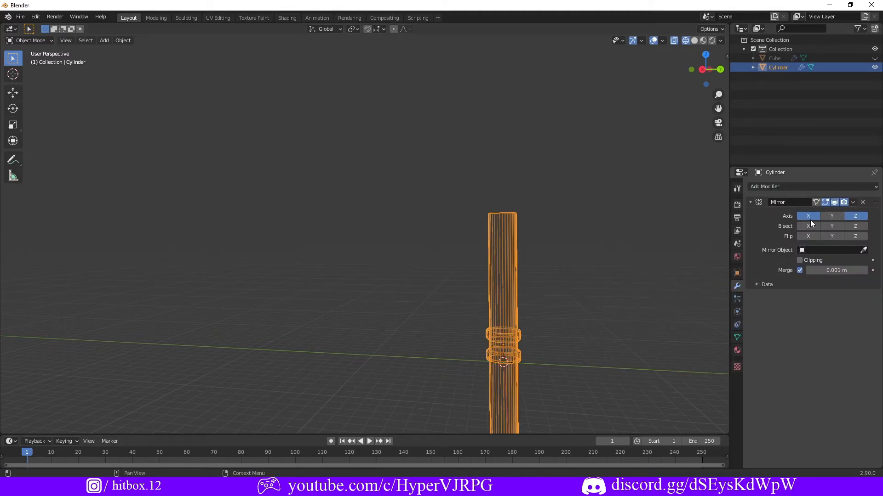
left_click(853, 218)
middle_click_drag(554, 286, 533, 275)
key("g")
left_click(548, 80)
left_click(855, 216)
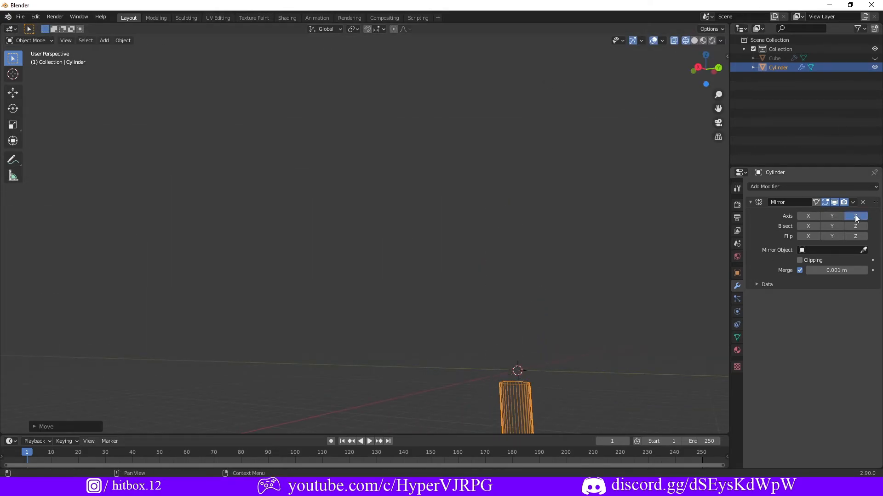
- Set the Mirror modifier to Z bisect and Z flip with no mirror axis, and reposition the half column near the origin
middle_click_drag(648, 386, 643, 154, "shift")
left_click(858, 233)
left_click(855, 216)
left_click(857, 218)
middle_click_drag(542, 193, 505, 225)
key("g")
left_click(556, 418)
scroll(516, 252, "up", 3)
key("Tab")
left_click(429, 223)
scroll(479, 216, "up", 3)
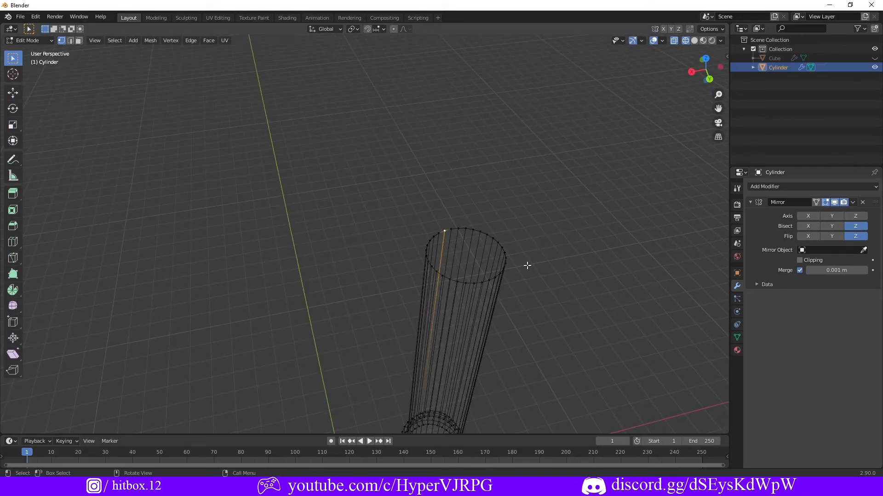
scroll(494, 276, "down", 3)
key("a")
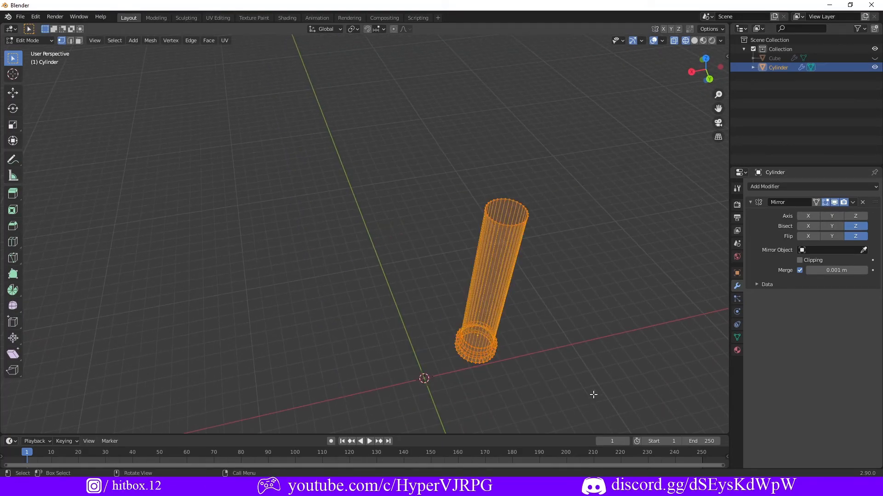
right_click(577, 292)
key("Escape")
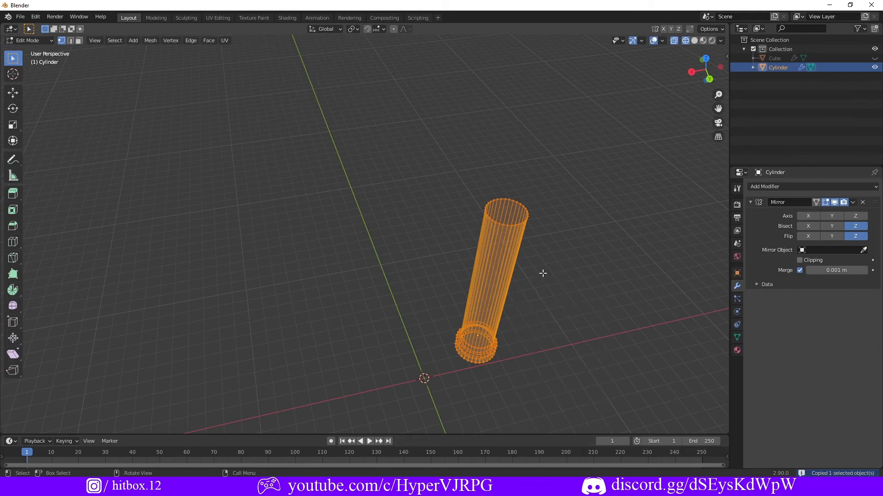
- Paste a copy of the half column in Object Mode and rotate the copy 180° about the Y axis
key("Tab")
key("ctrl+v")
type("r")
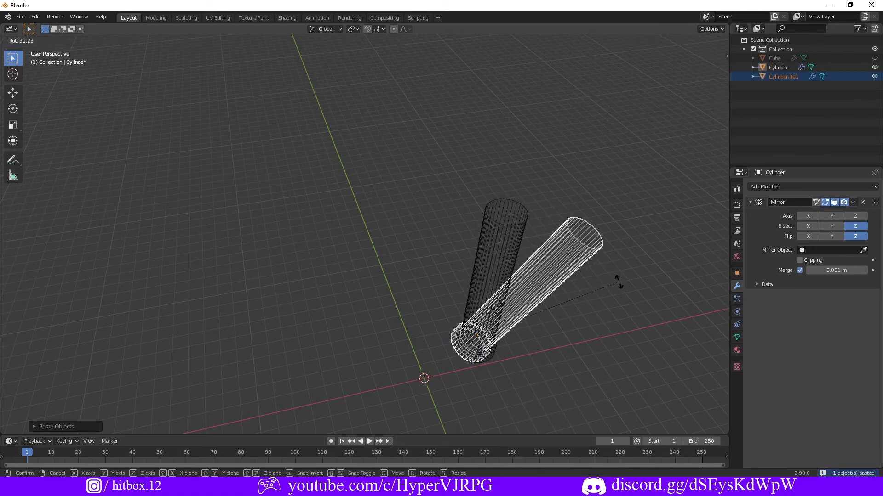
type("180y")
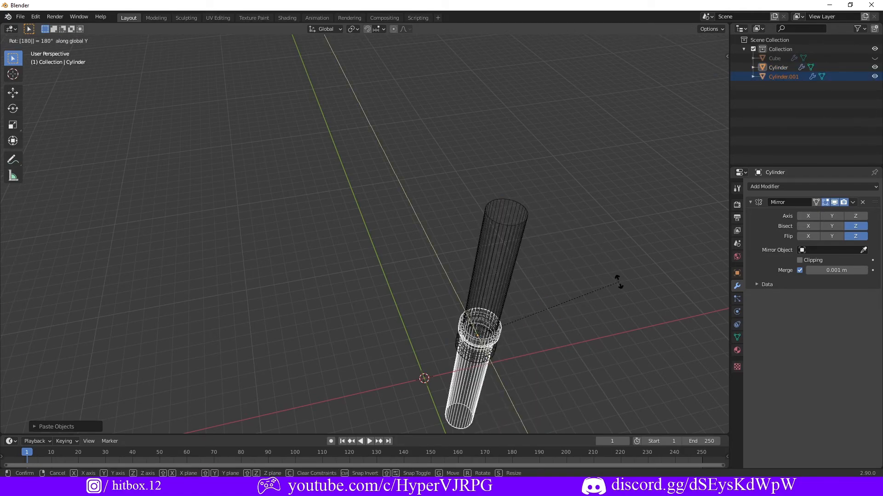
key("Return")
- Move the inverted copy up along Z until its open end meets the rim of the original half
key("g")
key("z")
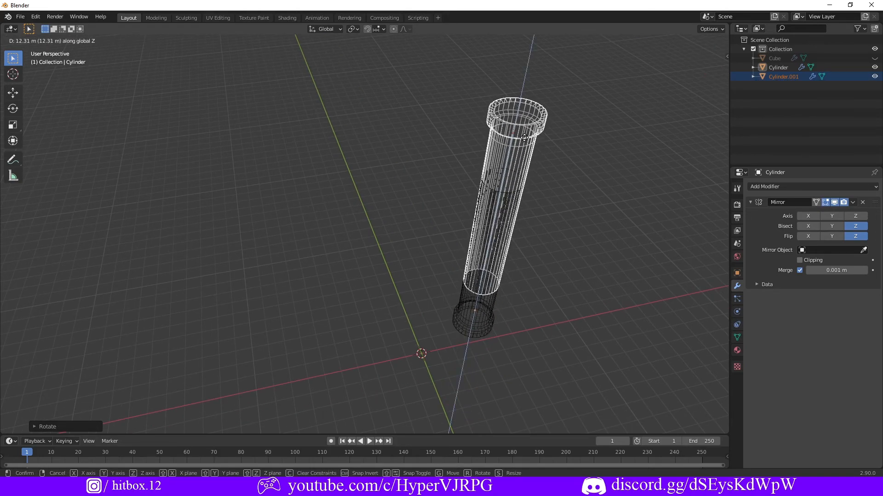
left_click(563, 368)
scroll(570, 230, "up", 4)
middle_click_drag(572, 212, 536, 275, "shift")
scroll(488, 261, "up", 3)
key("g")
key("z")
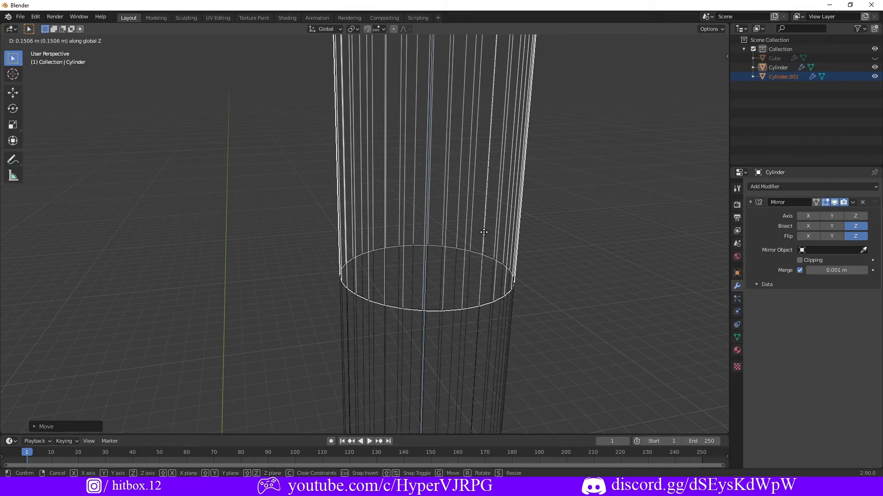
left_click(484, 214)
- Try to fill between the two rims at the seam with both column halves open in Edit Mode
middle_click_drag(458, 276, 457, 201, "shift")
left_click(481, 203, "shift")
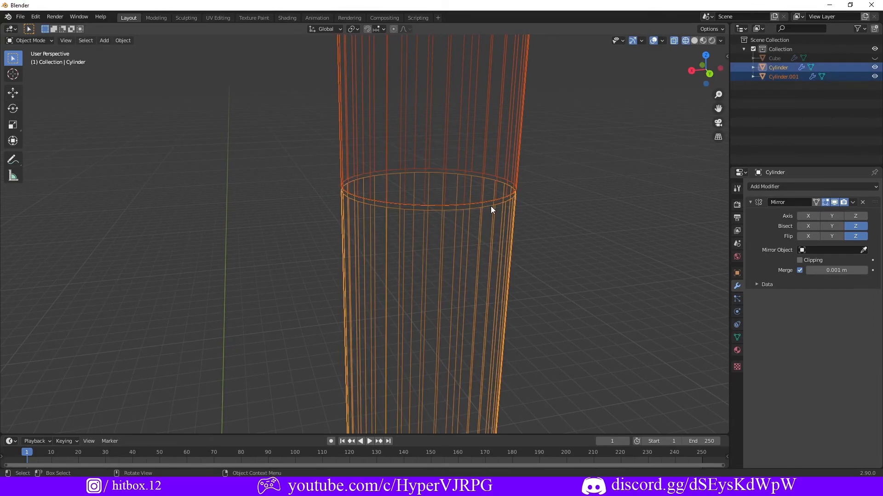
key("Tab")
left_click(416, 206, "alt")
left_click(419, 206, "alt")
left_click(420, 209, "alt+shift")
key("f")
middle_click_drag(478, 210, 479, 204)
key("ctrl+z")
- Try to fill a single edge loop below the seam, undo it, and return to Object Mode
scroll(400, 142, "up", 1)
left_click(363, 115)
middle_click_drag(390, 114, 392, 118)
left_click(415, 291, "alt")
key("f")
mouse_move(425, 289)
middle_mouse_down()
mouse_move(430, 271)
mouse_move(423, 276)
middle_mouse_up()
key("ctrl+z")
left_click(370, 105)
key("Tab")
- Move the upper column half along Z toward the lower half and switch the viewport to solid shading
left_click_drag(153, 65, 416, 119)
key("g")
key("z")
left_click(440, 260)
scroll(439, 259, "down", 6)
left_click(509, 228)
middle_click_drag(509, 228, 432, 219)
key("shift+z")
- Fine-tune the upper half's position along Z so its rim closes the seam against the lower half
scroll(266, 257, "up", 5)
middle_click_drag(266, 267, 367, 239, "shift")
left_click(394, 194)
scroll(431, 212, "up", 5)
key("g")
key("z")
left_click(524, 216)
- Select both column halves and join them into a single object, checking the complete column
key("ctrl+j")
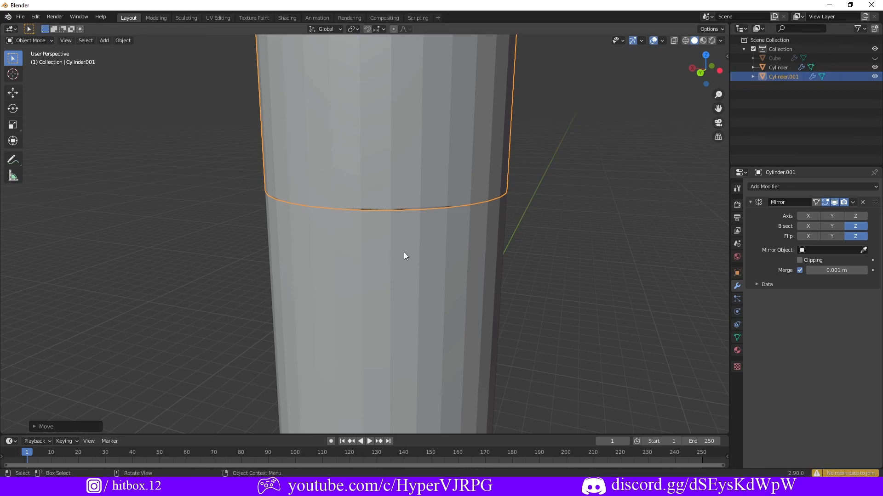
left_click(403, 248, "shift")
left_click(421, 142, "shift")
key("ctrl+j")
left_click(616, 229)
scroll(623, 231, "down", 8)
scroll(623, 231, "down", 2)
middle_click_drag(623, 231, 520, 226, "shift")
middle_click_drag(501, 133, 488, 170)
scroll(413, 225, "up", 6)
scroll(405, 239, "down", 6)
middle_click_drag(497, 277, 489, 252)
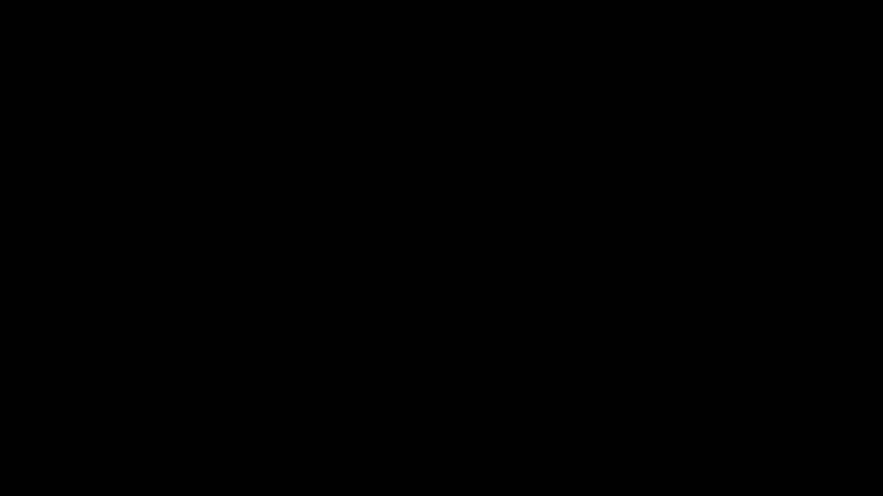